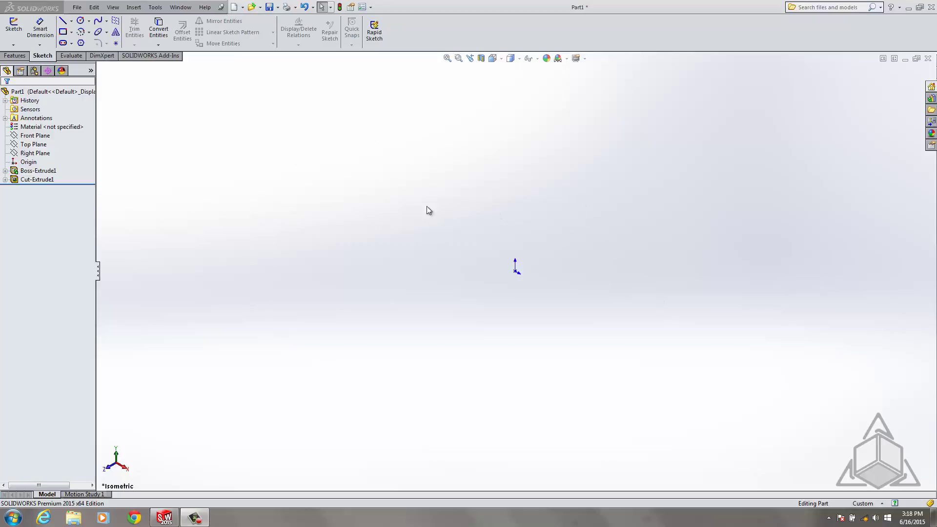
Step: Zoom to fit the plate, orbit it to a tilted angle, and fit it to the window again
click(28, 162)
click(58, 201)
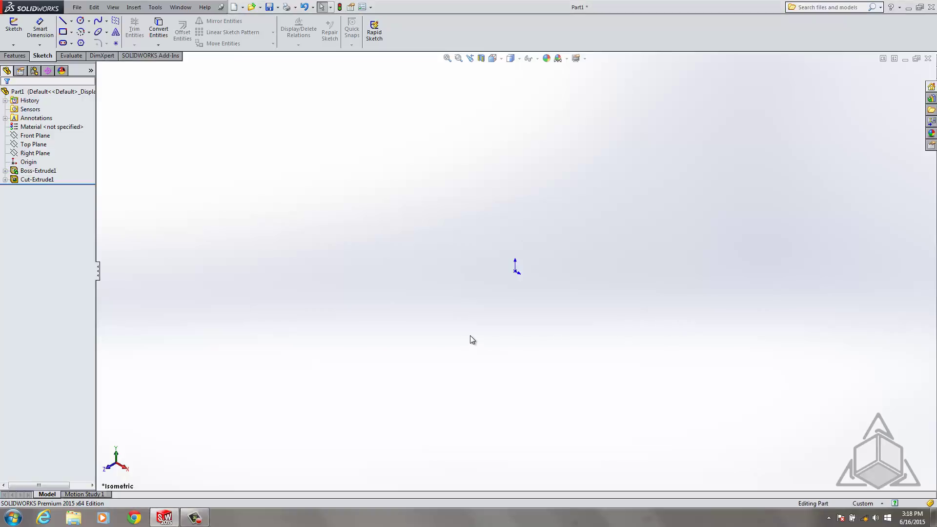
key(f)
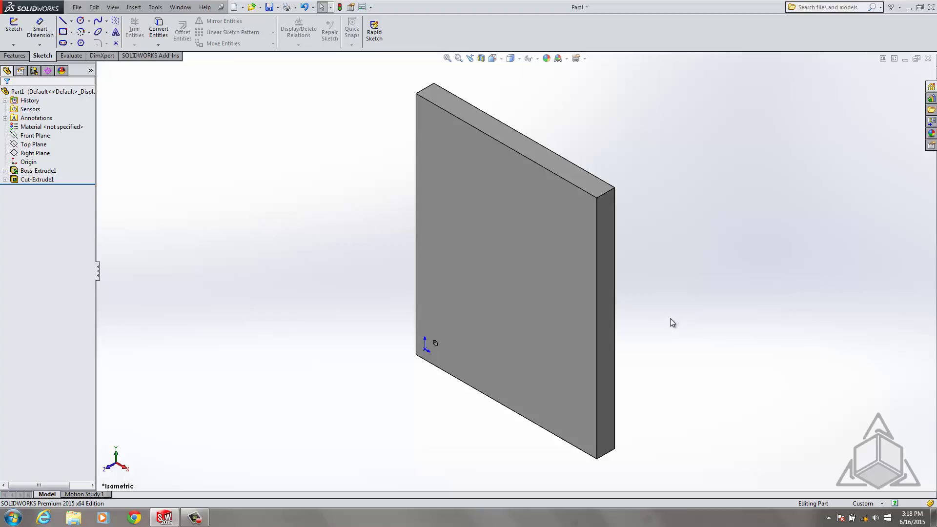
scroll(659, 320, up, 6)
scroll(609, 276, down, 2)
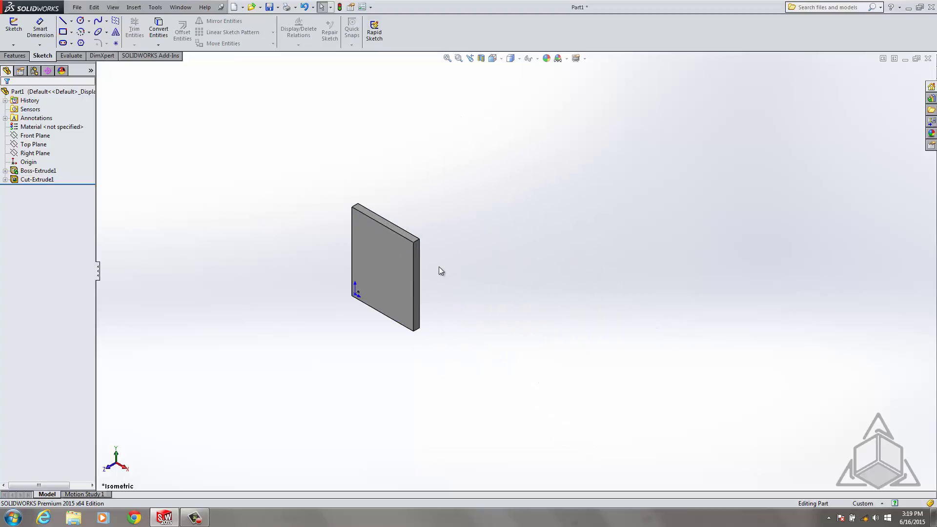
middle_drag(364, 275, 744, 330)
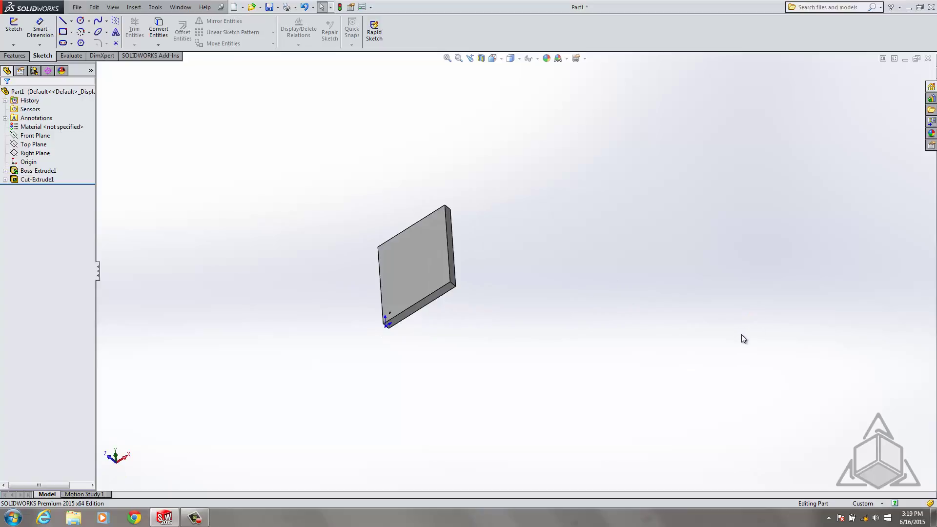
key(f)
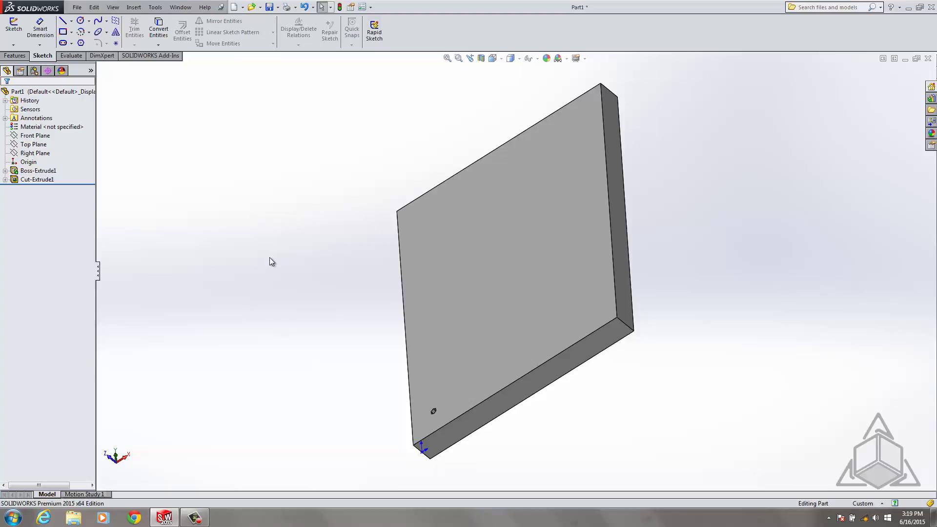
Step: Step through Front, Back, Left, Right, Top, Bottom and Isometric views with Ctrl+1–7, ending on Front
key(ctrl+1)
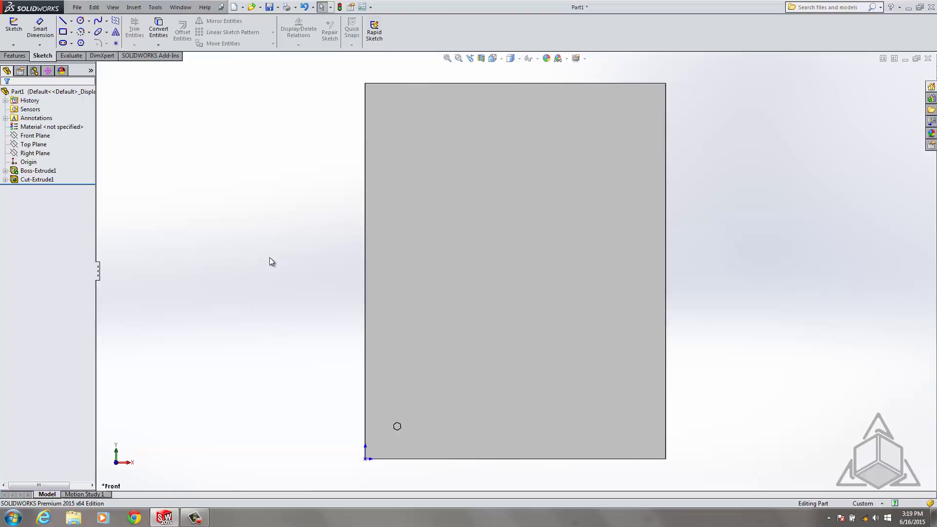
key(ctrl+2)
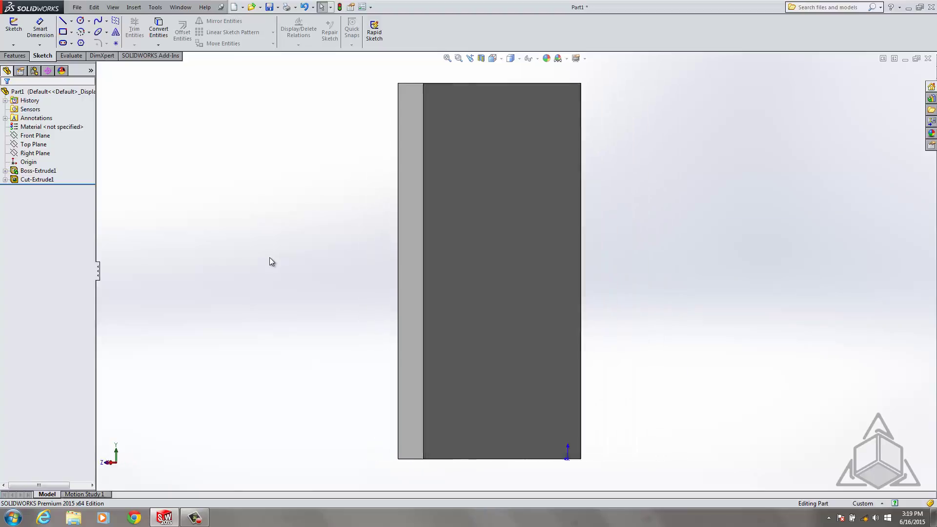
key(ctrl+3)
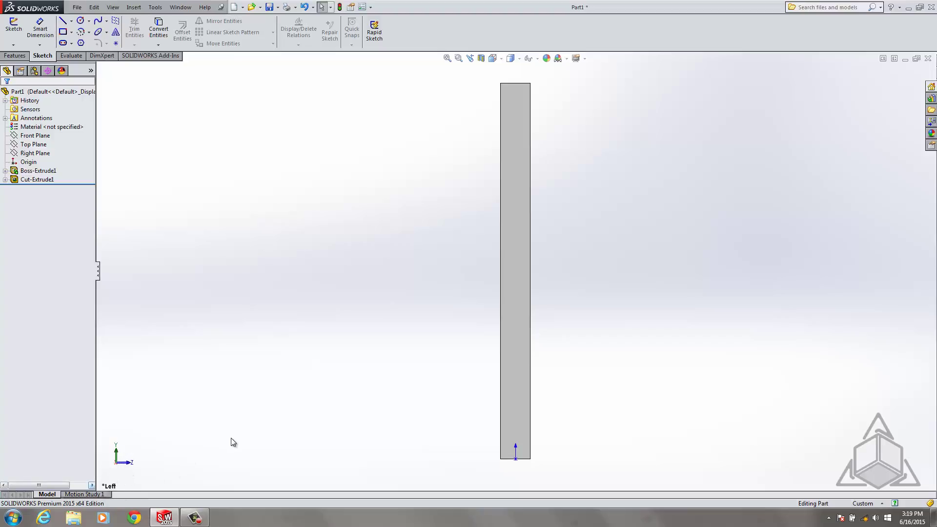
key(ctrl+4)
key(ctrl+5)
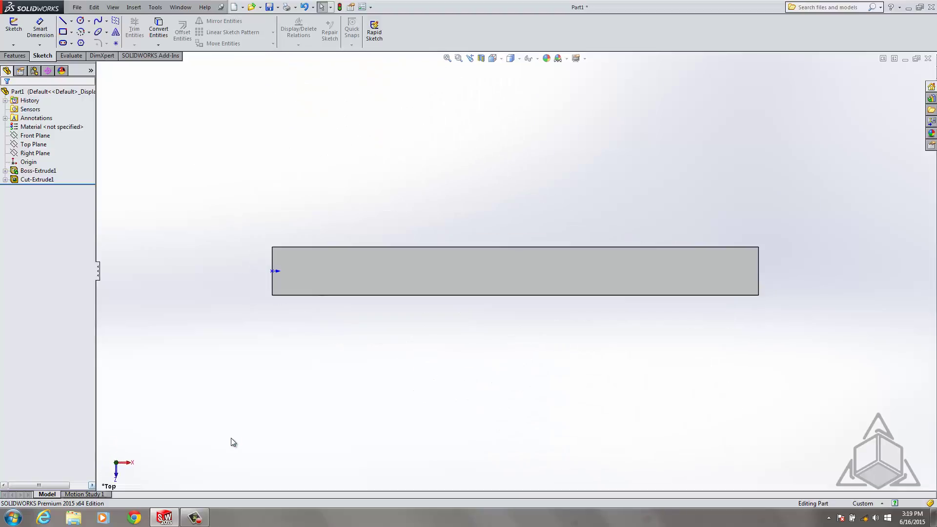
key(ctrl+6)
key(ctrl+7)
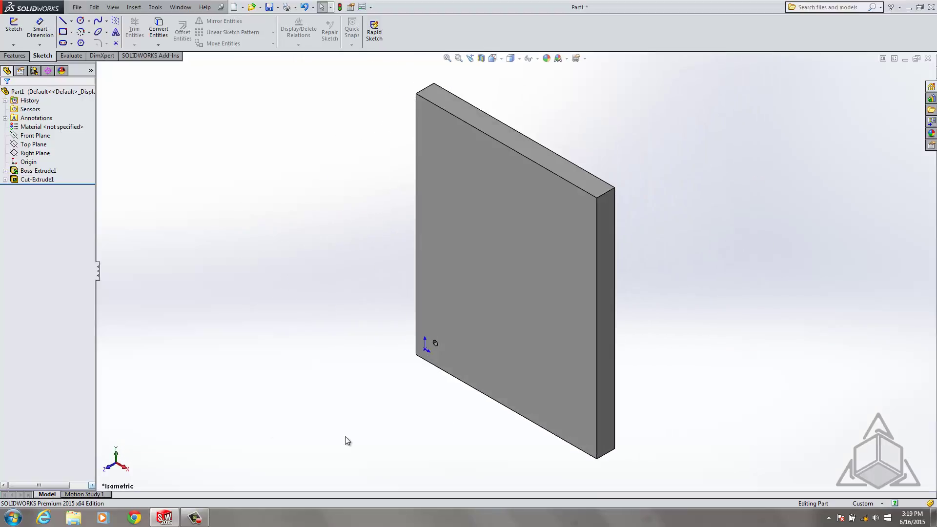
key(ctrl+1)
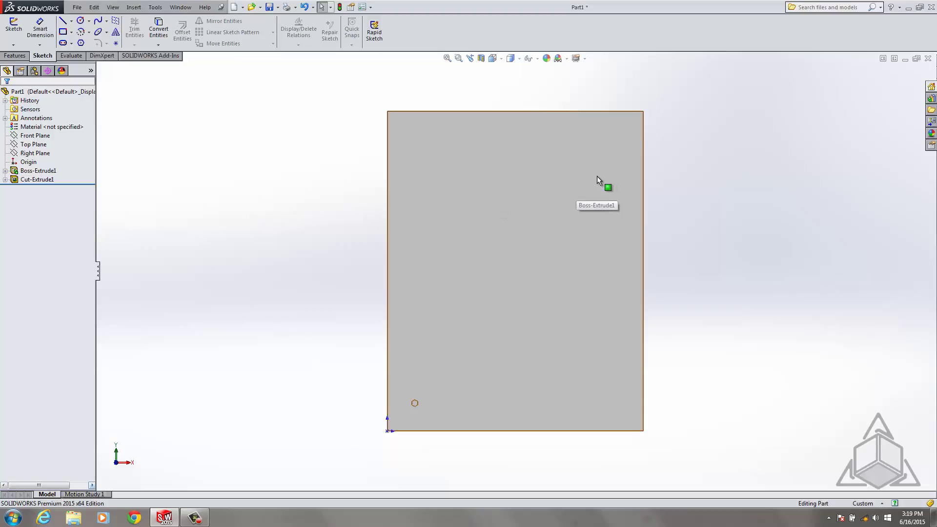
Step: View the plate's narrow side face Normal To, flip to its opposite side, then return to Isometric
middle_drag(588, 194, 517, 263)
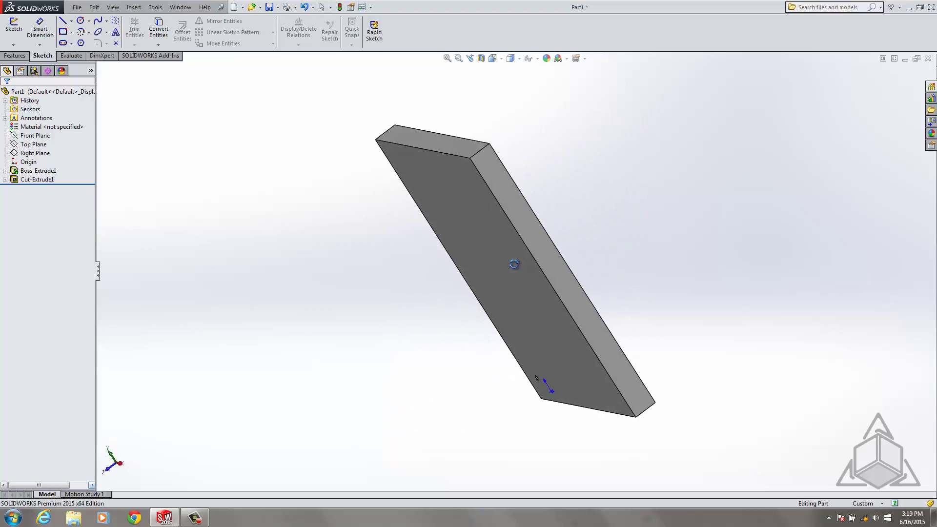
click(535, 233)
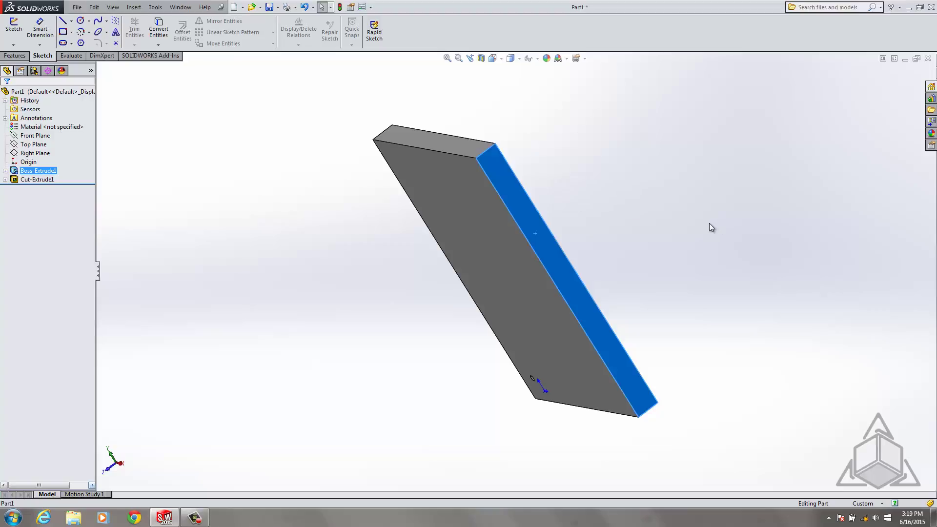
key(ctrl+8)
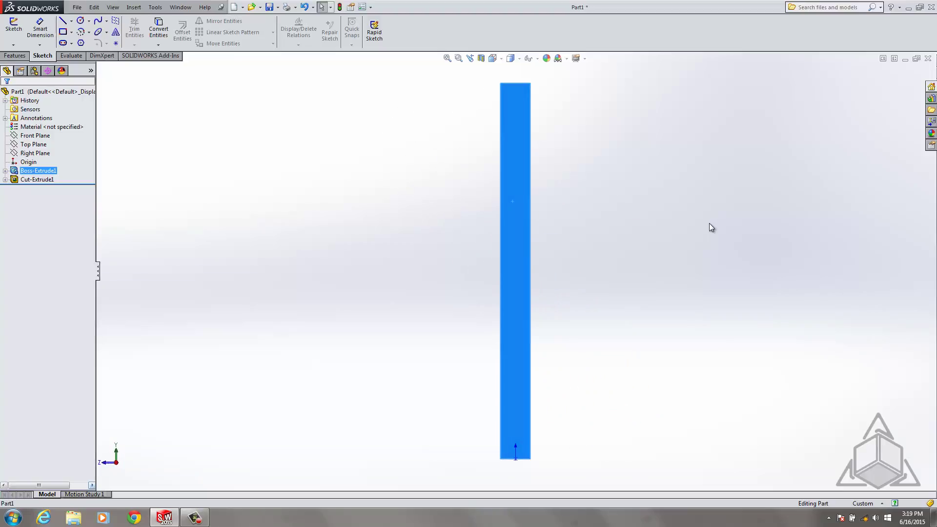
key(ctrl+8)
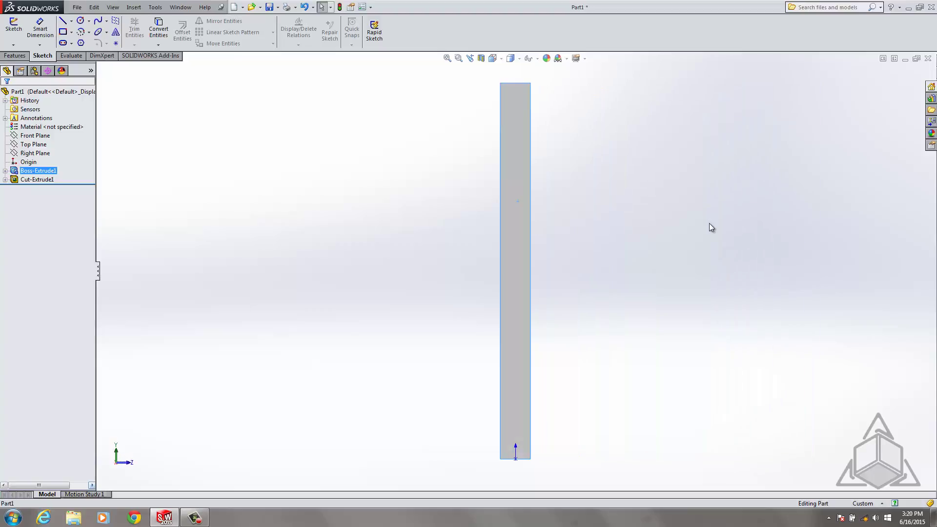
key(ctrl+7)
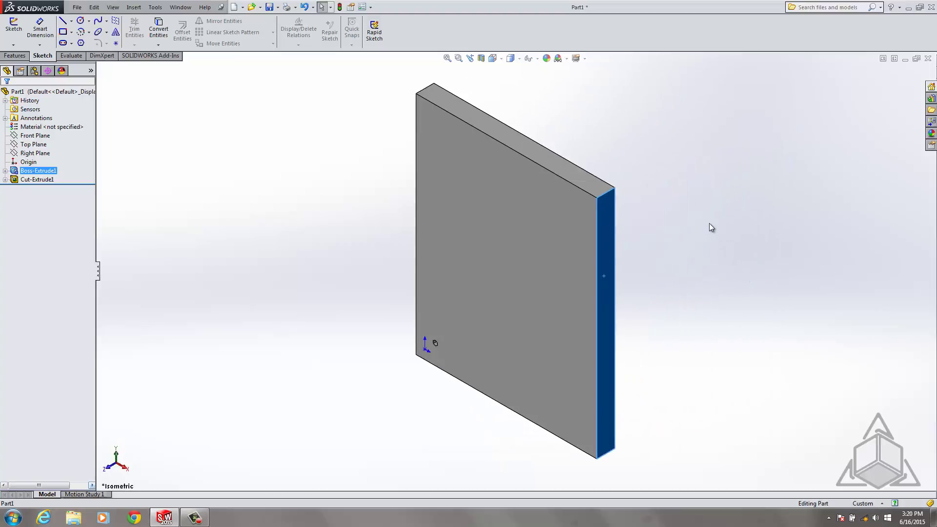
Step: Deselect the face and zoom in and out on the hexagonal hole with the Magnifying Glass
click(381, 288)
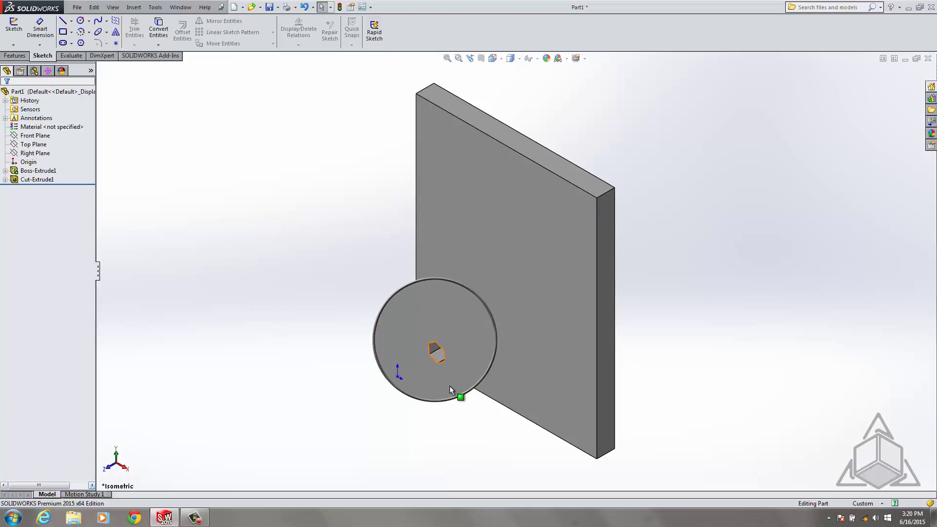
scroll(447, 391, down, 2)
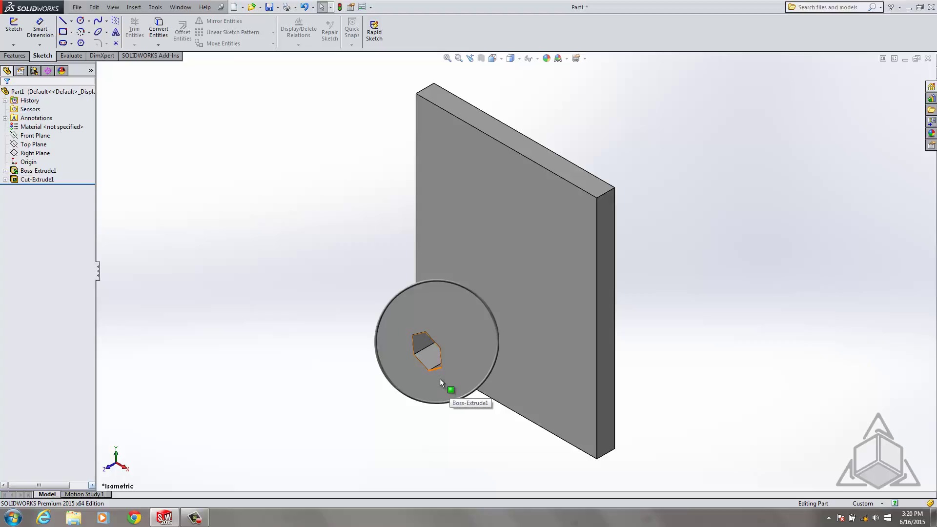
scroll(438, 378, up, 3)
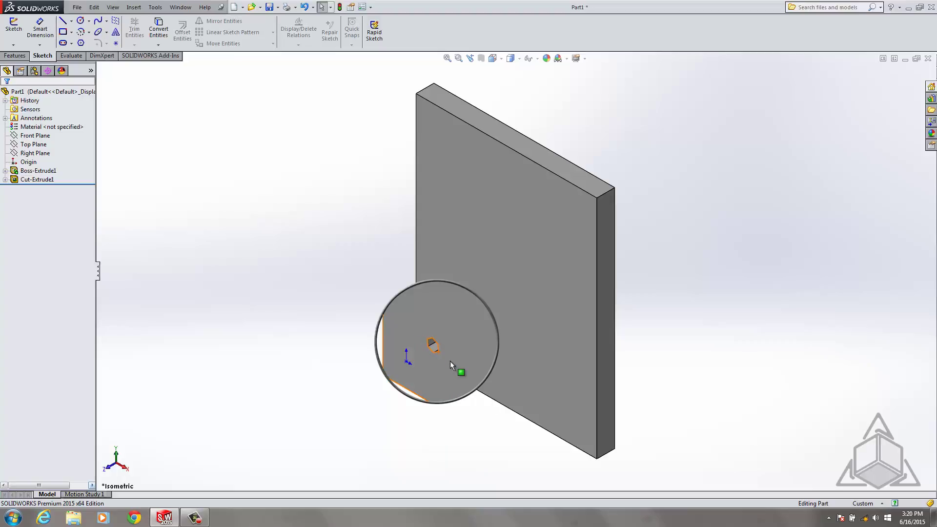
scroll(448, 350, up, 2)
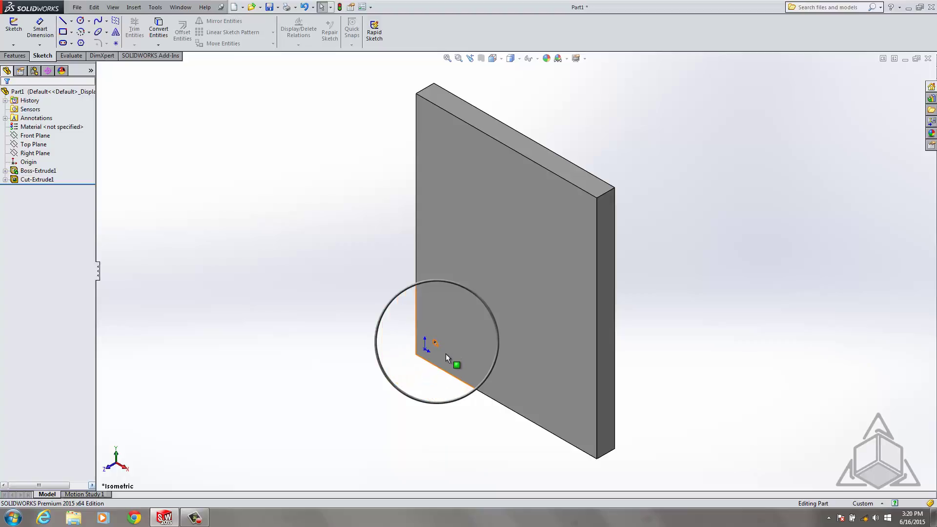
scroll(446, 354, down, 4)
scroll(449, 350, down, 3)
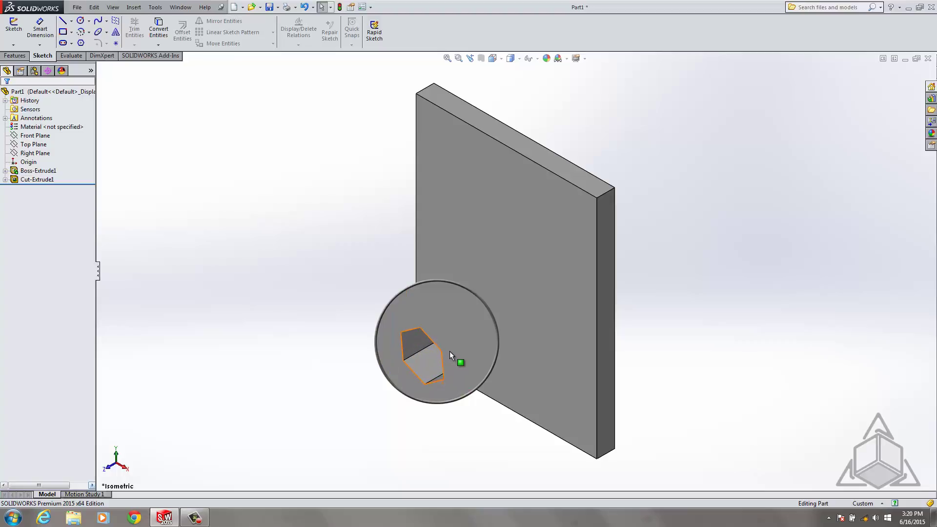
scroll(443, 371, up, 4)
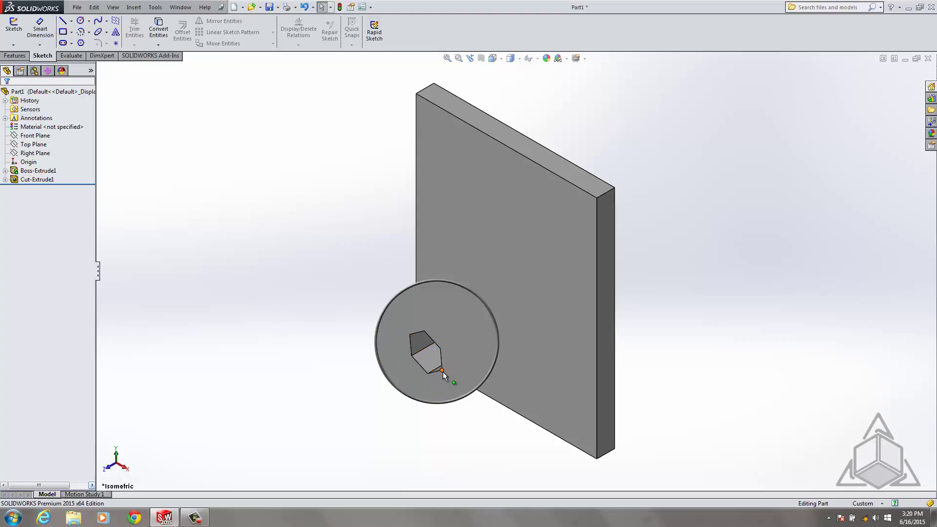
scroll(449, 386, up, 5)
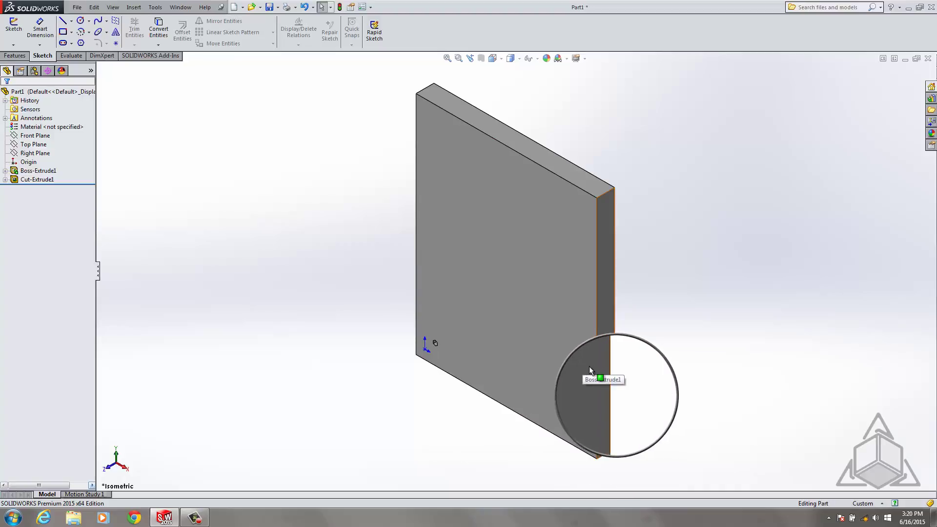
Step: Close the magnifier, show the S shortcut toolbar, and right-click it for the Customize entry
key(Escape)
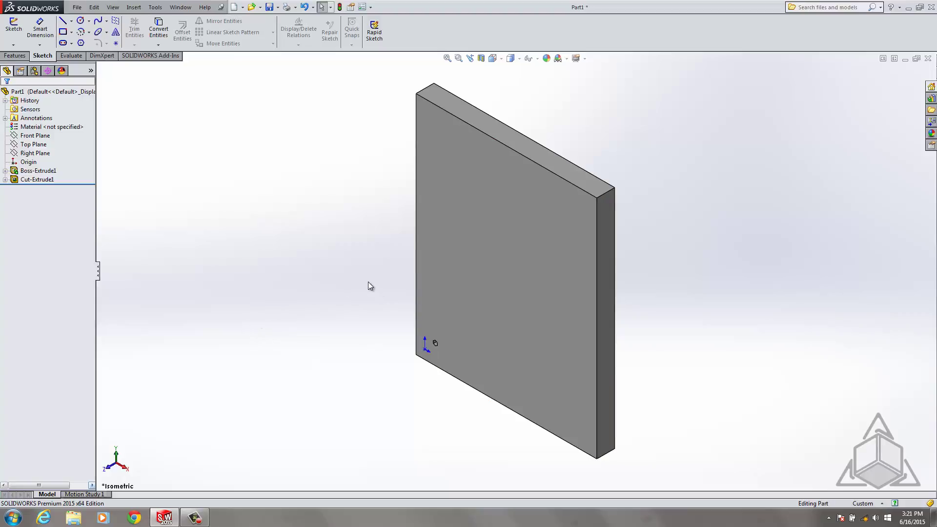
key(s)
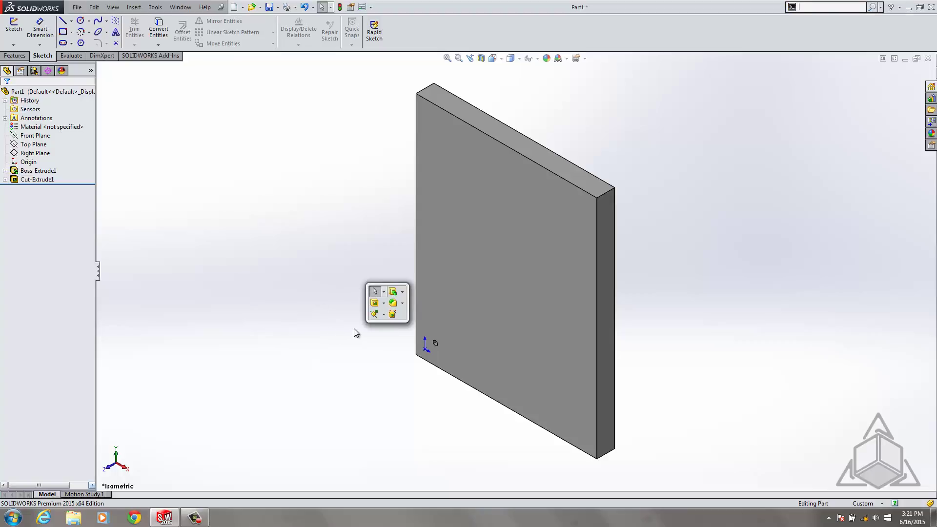
right_click(400, 323)
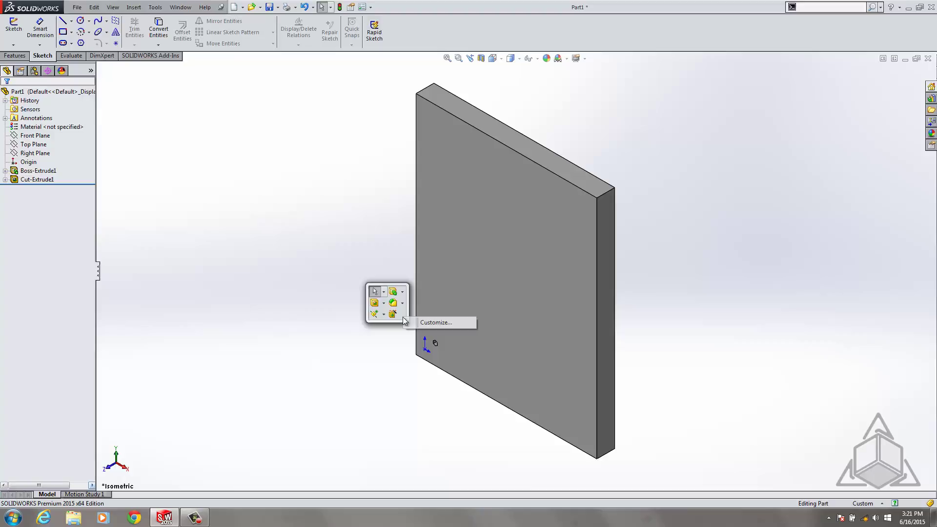
Step: Add Fillet to the Part shortcut bar, remove it again, and confirm the customization with OK
click(424, 322)
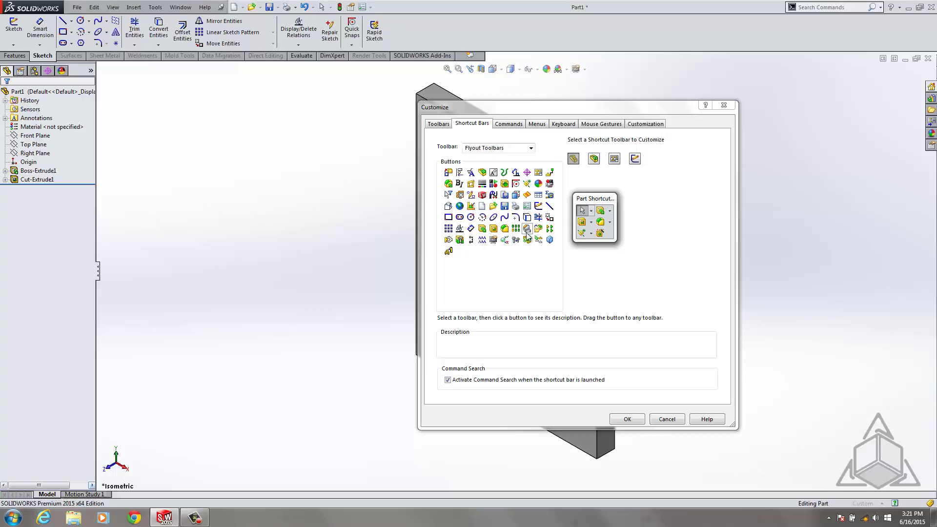
drag(505, 228, 611, 237)
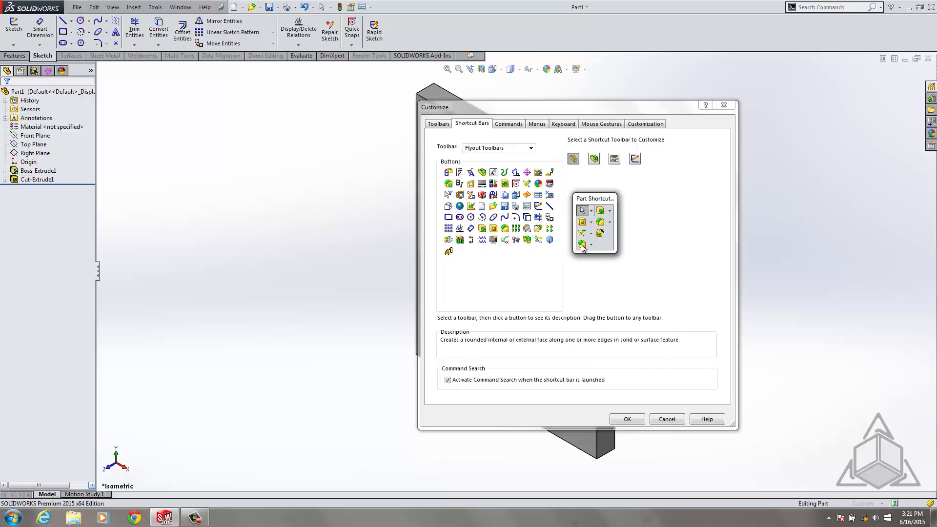
drag(583, 245, 542, 249)
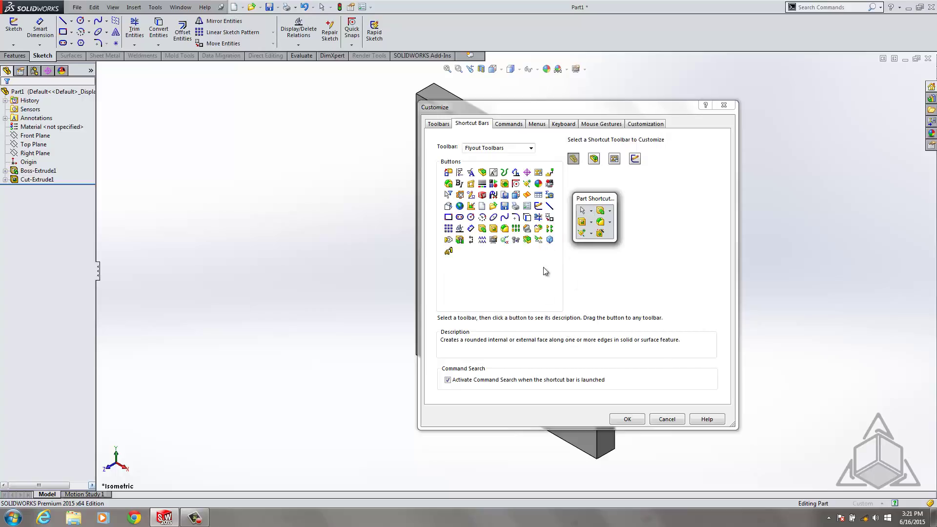
click(630, 421)
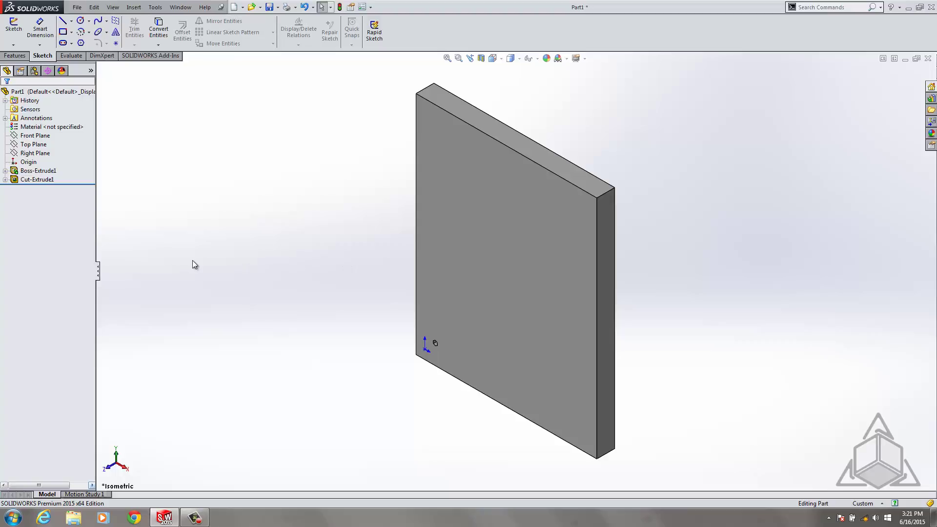
Step: Show and dismiss the S toolbar, then view the plate's front face Normal To
key(s)
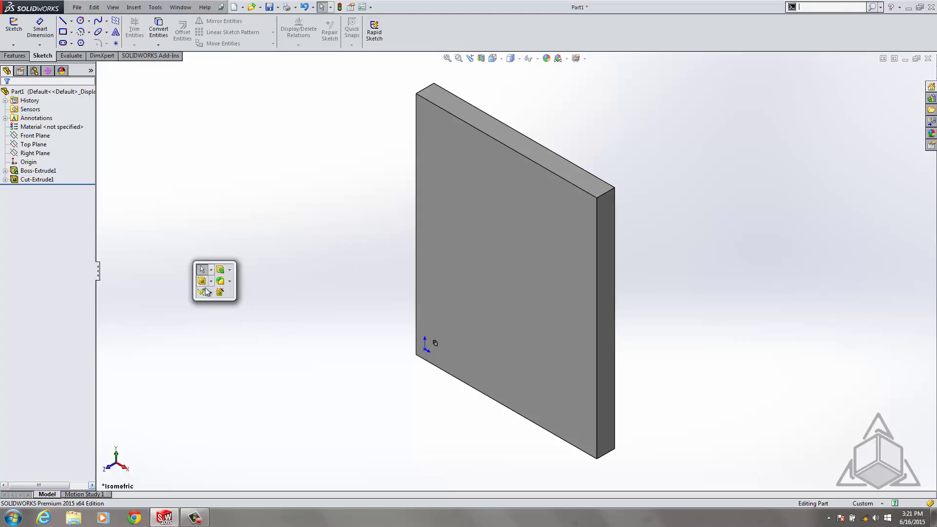
click(307, 354)
click(480, 272)
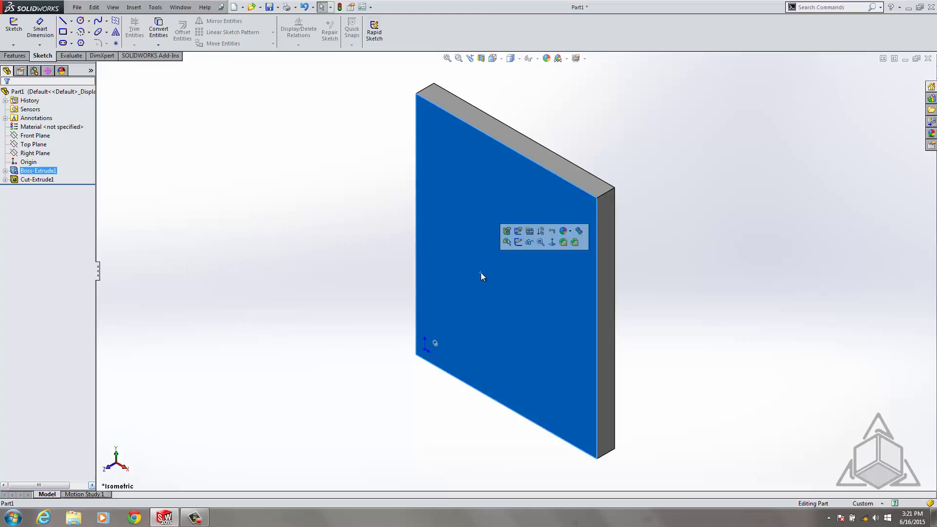
key(ctrl+8)
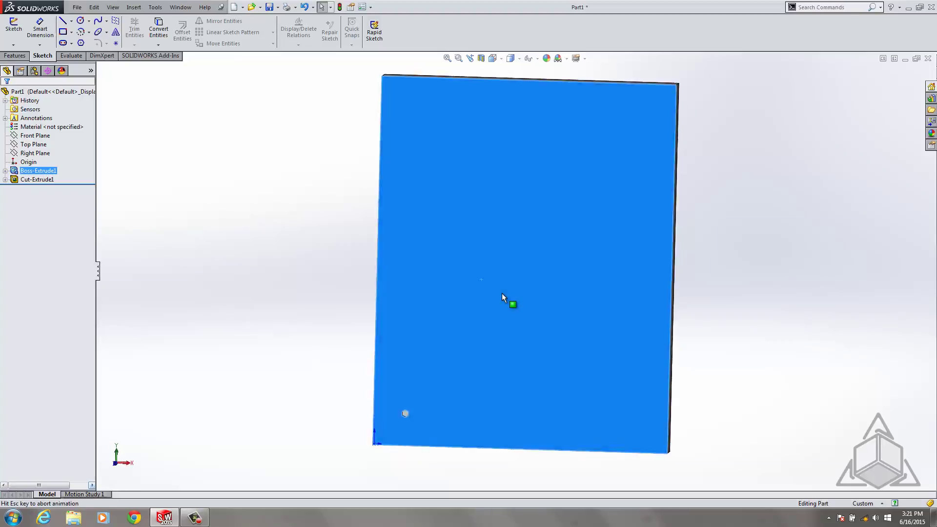
Step: Draw a vertical line on the front face, toggle A between line and tangent arc, then end with Esc
click(62, 21)
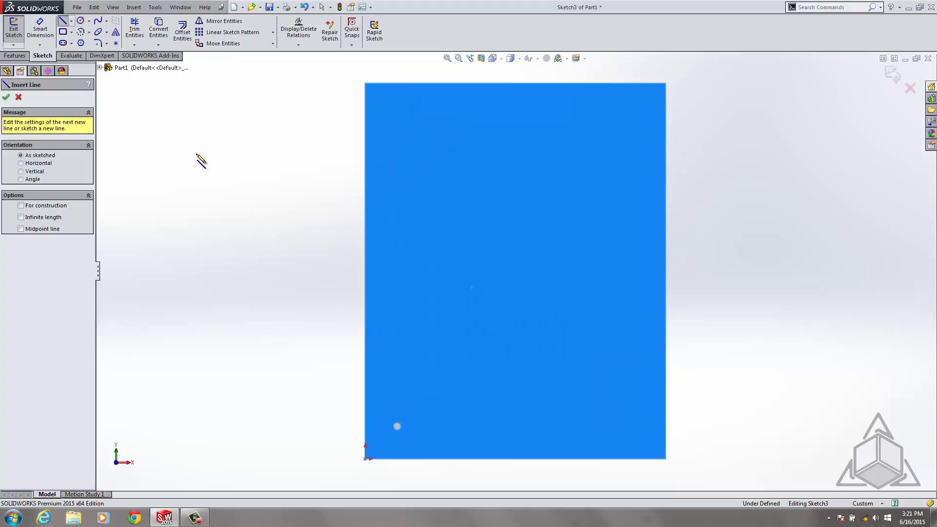
drag(458, 331, 458, 225)
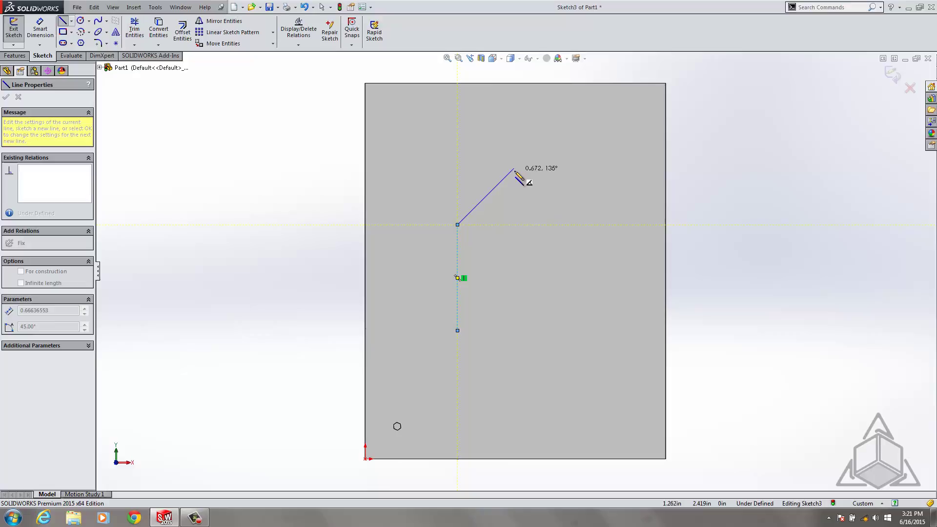
key(a)
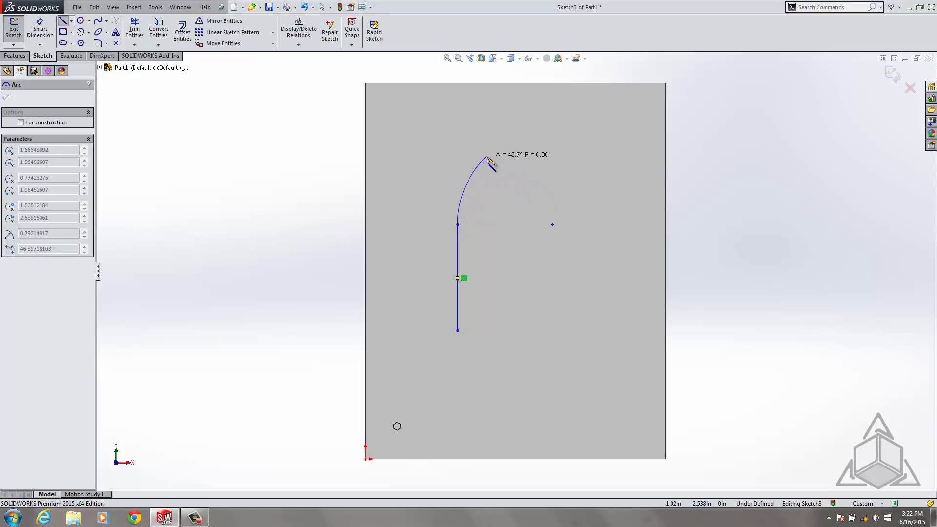
key(a)
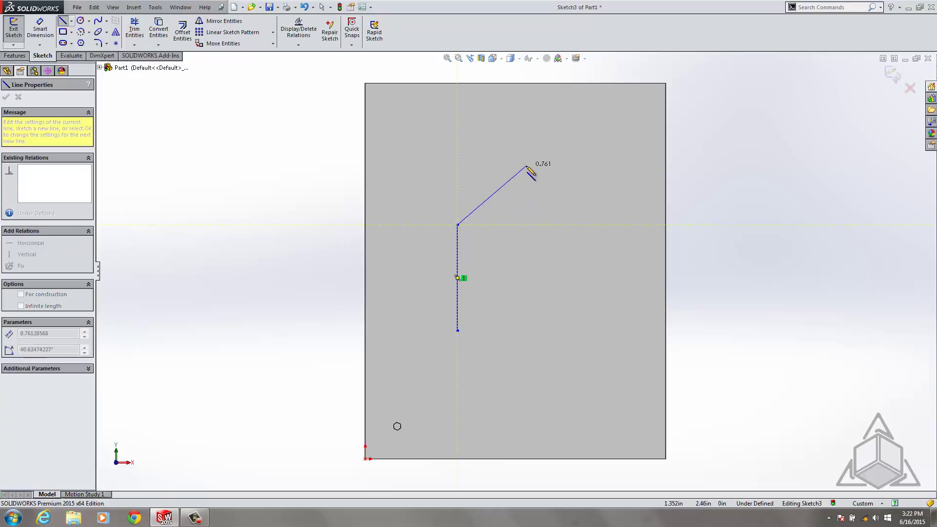
key(a)
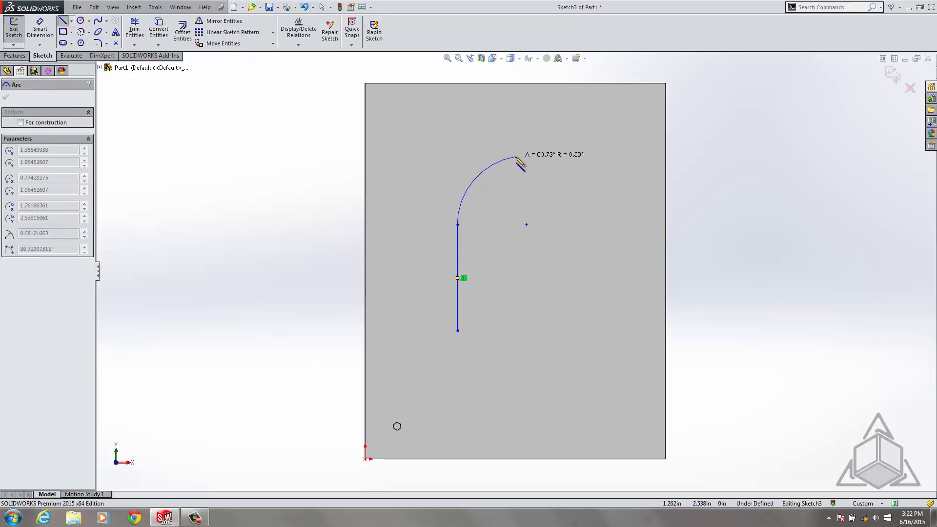
key(Escape)
key(a)
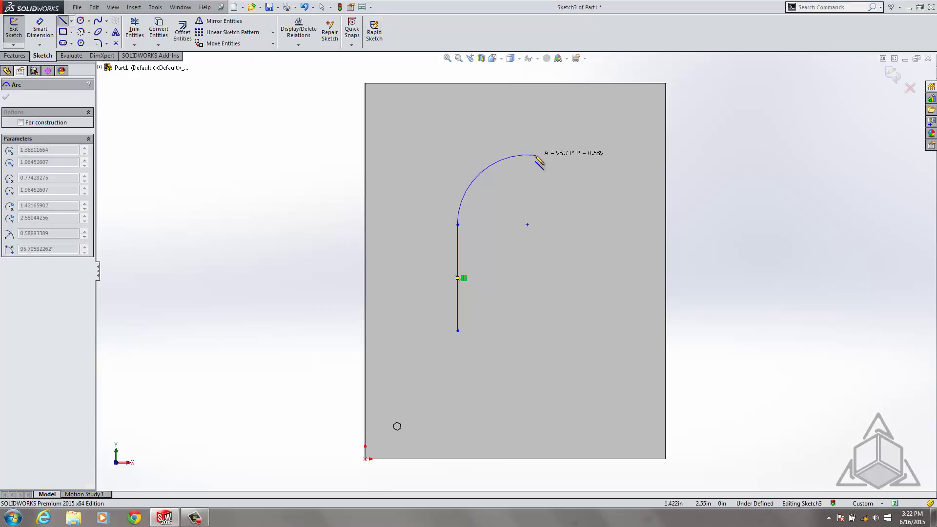
key(a)
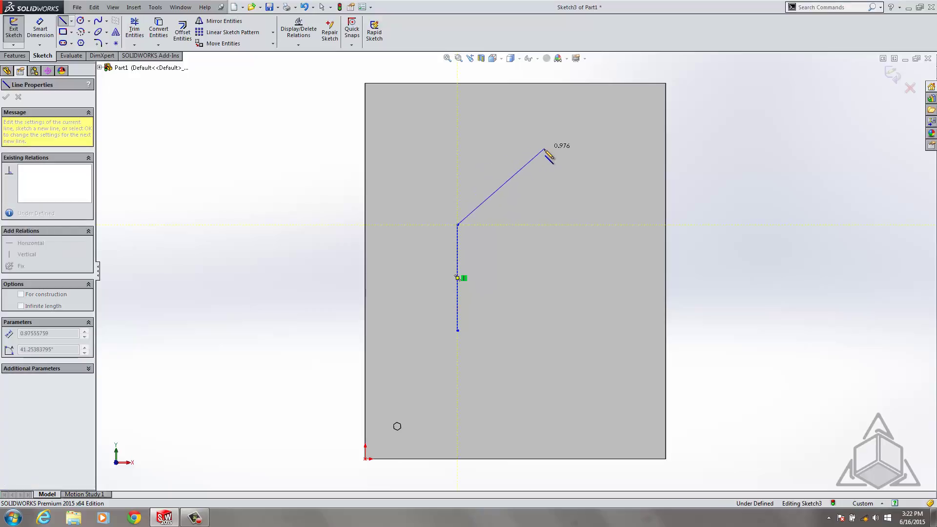
key(a)
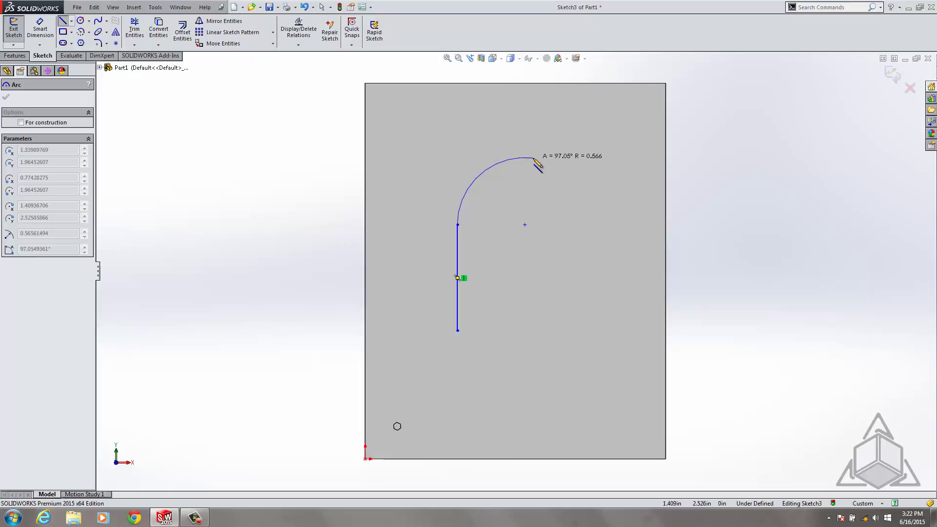
key(a)
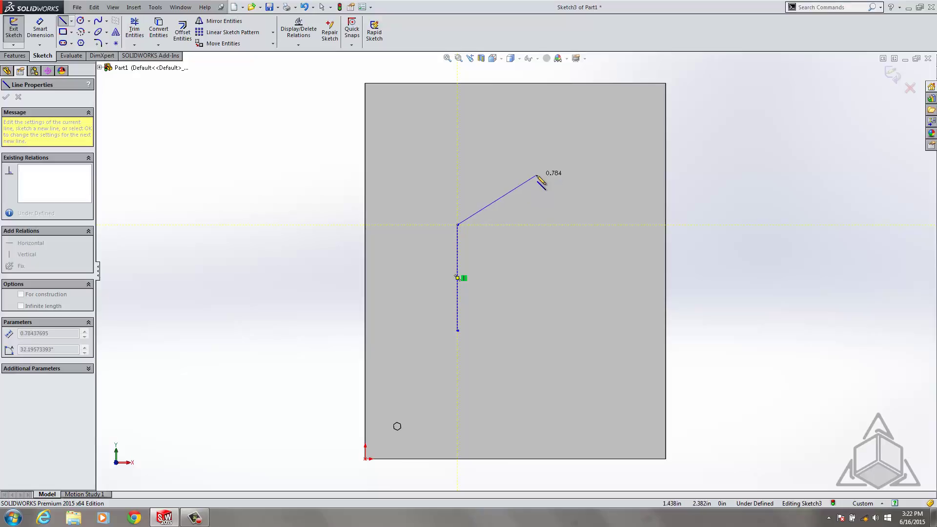
key(Escape)
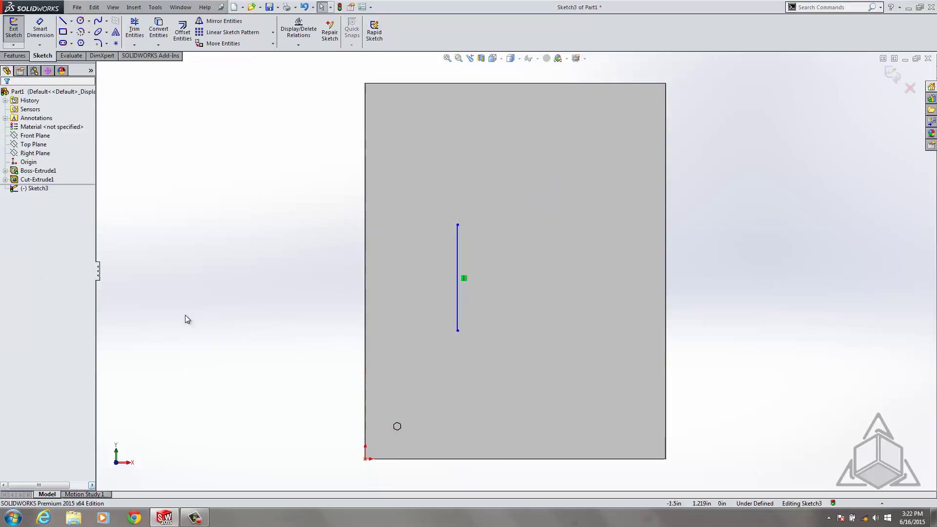
Step: Discard Sketch3 and switch the plate to the Left view from the Orientation menu
click(909, 89)
click(493, 266)
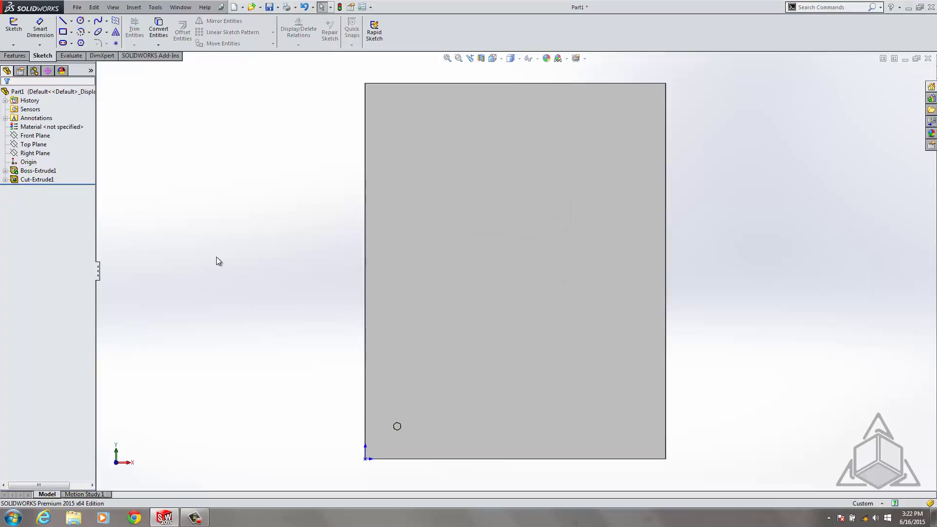
key(space)
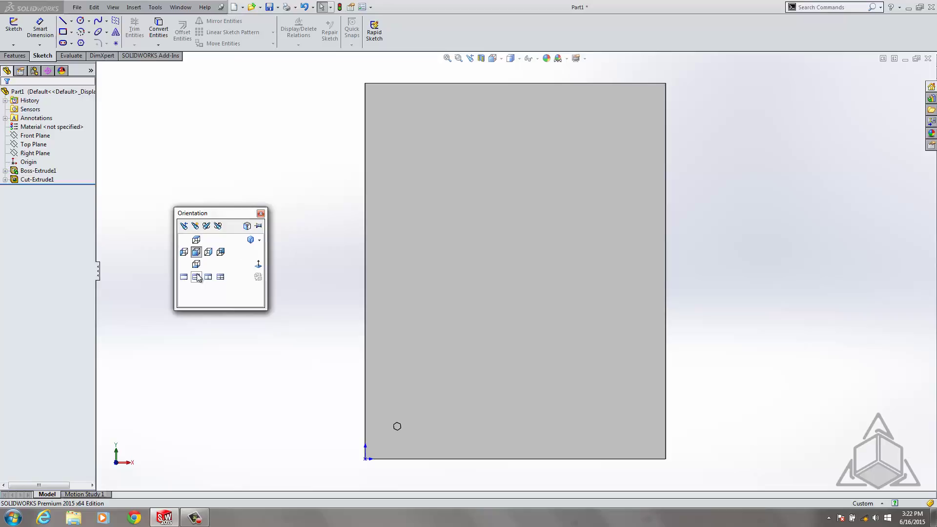
click(184, 252)
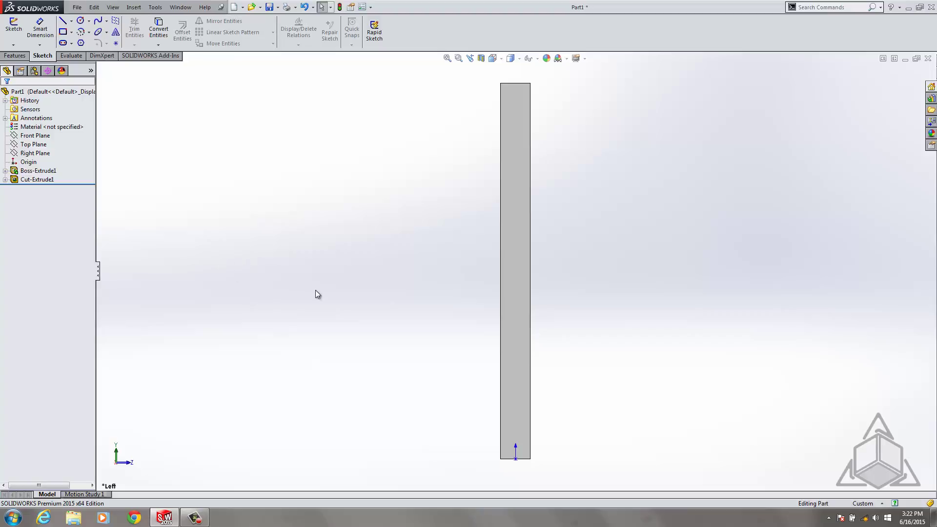
Step: Pin the Orientation menu to view Right, Front, Top and Right, then close it and return to Isometric
key(space)
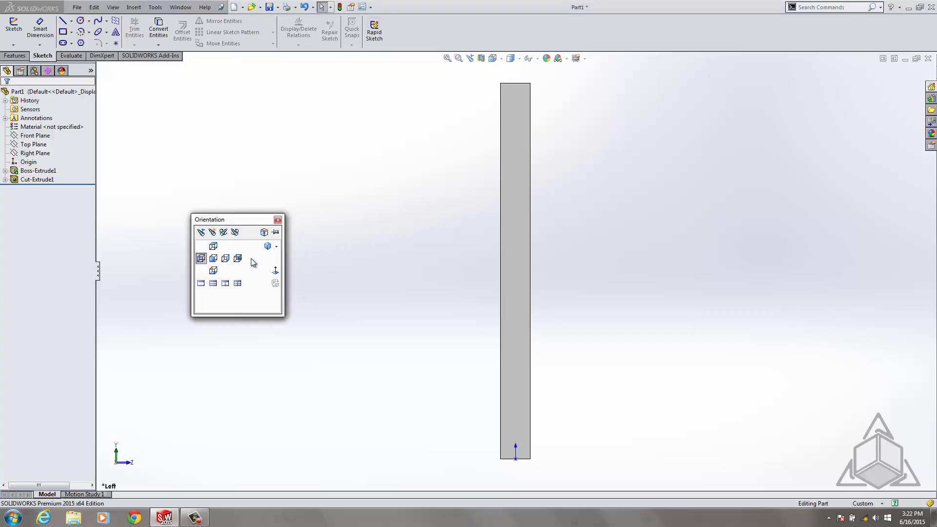
click(275, 233)
click(225, 258)
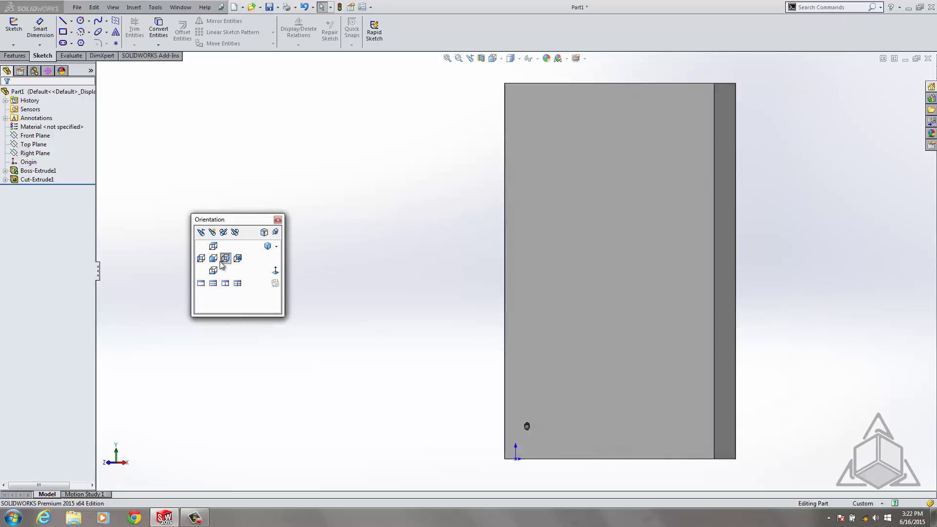
click(214, 258)
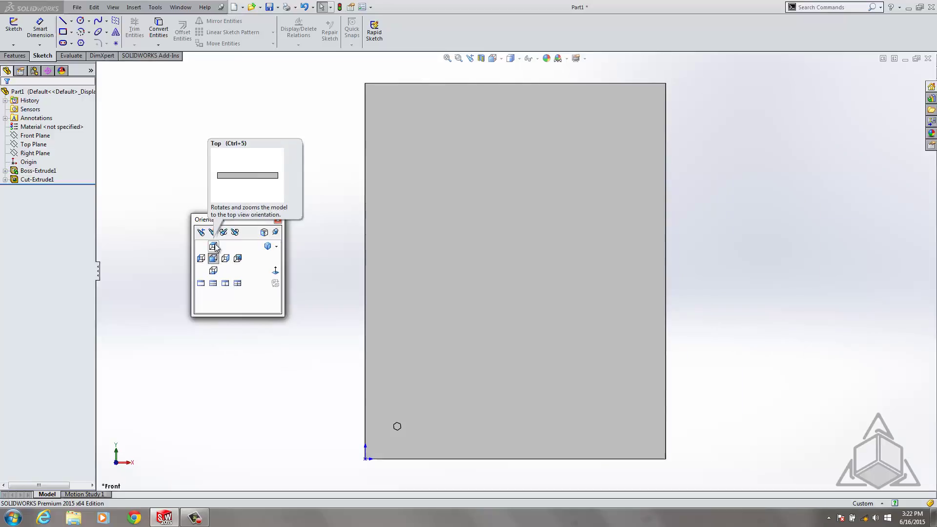
click(213, 246)
click(225, 259)
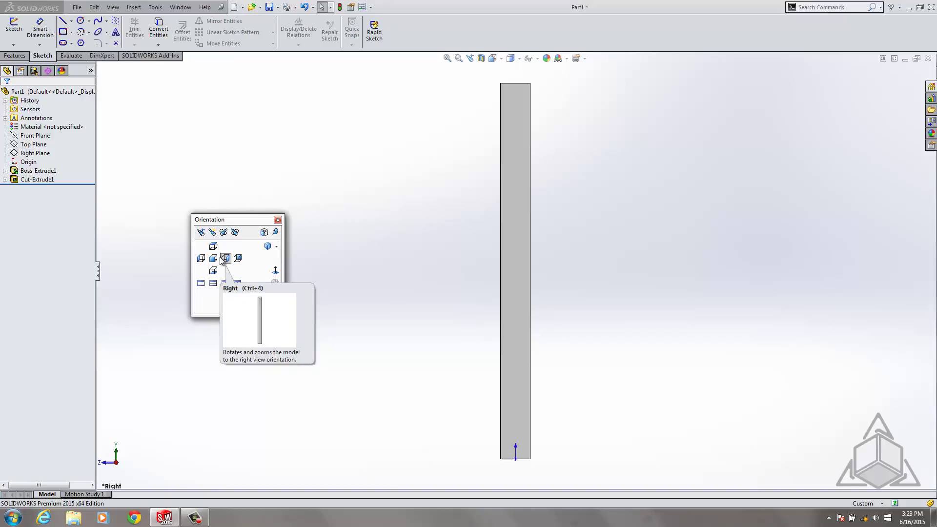
click(277, 234)
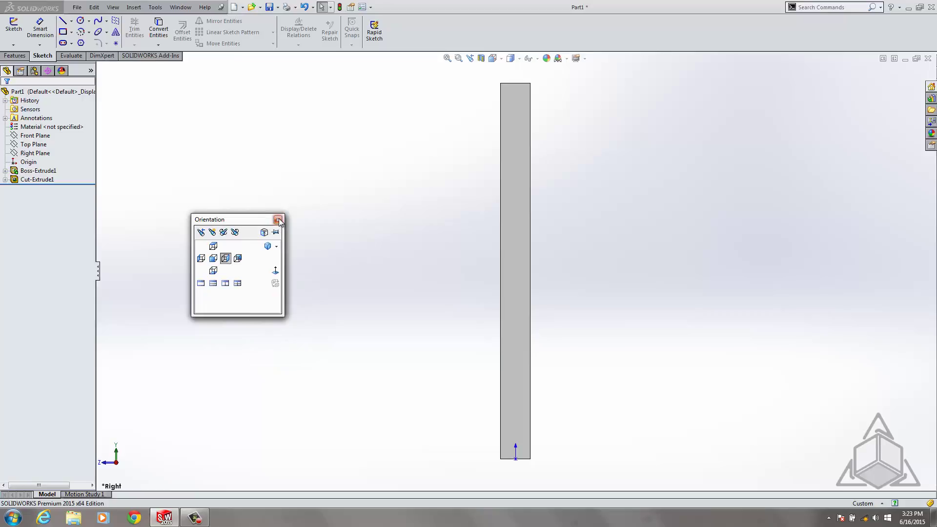
click(278, 220)
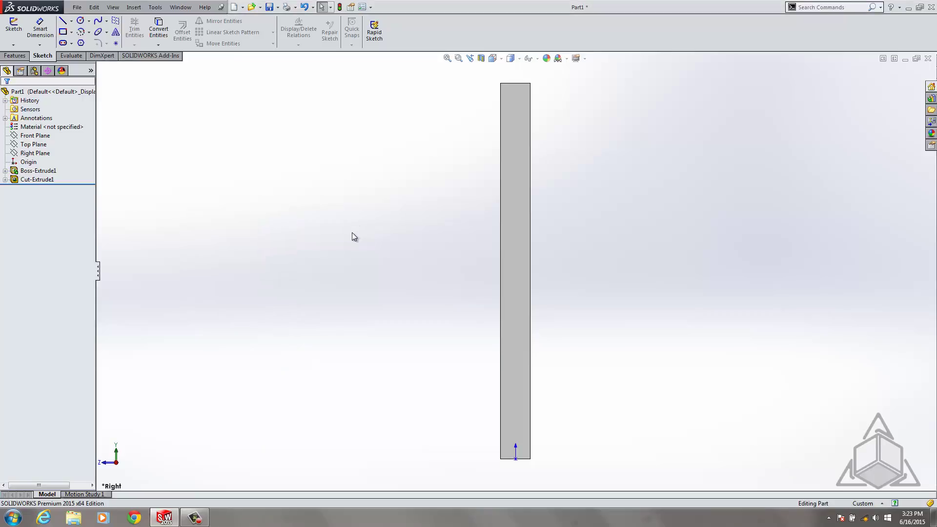
key(ctrl+7)
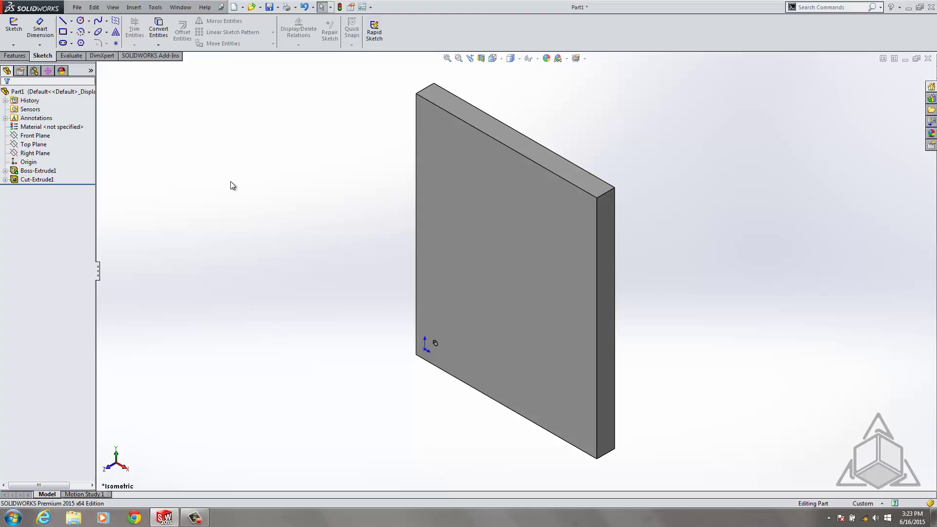
Step: Expand the FeatureManager display pane so Part1's appearance column shows beside the tree
click(90, 70)
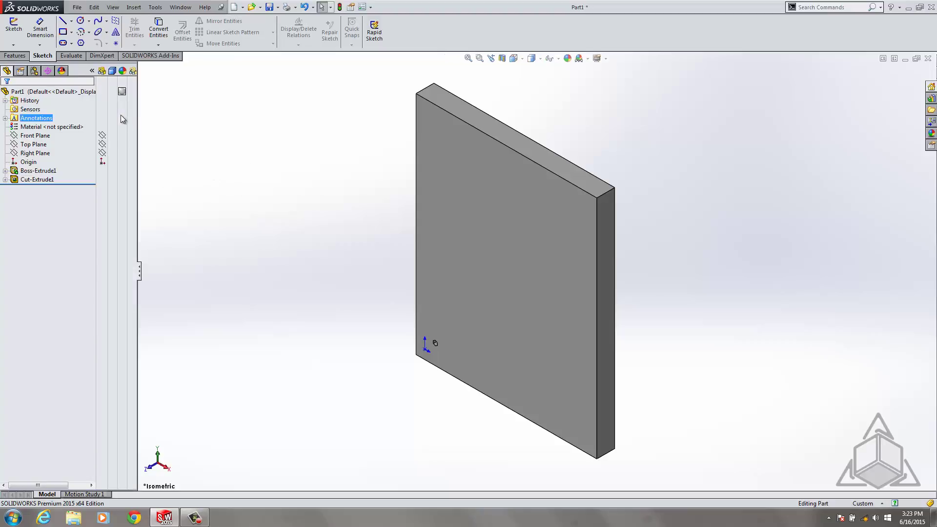
click(35, 135)
key(Home)
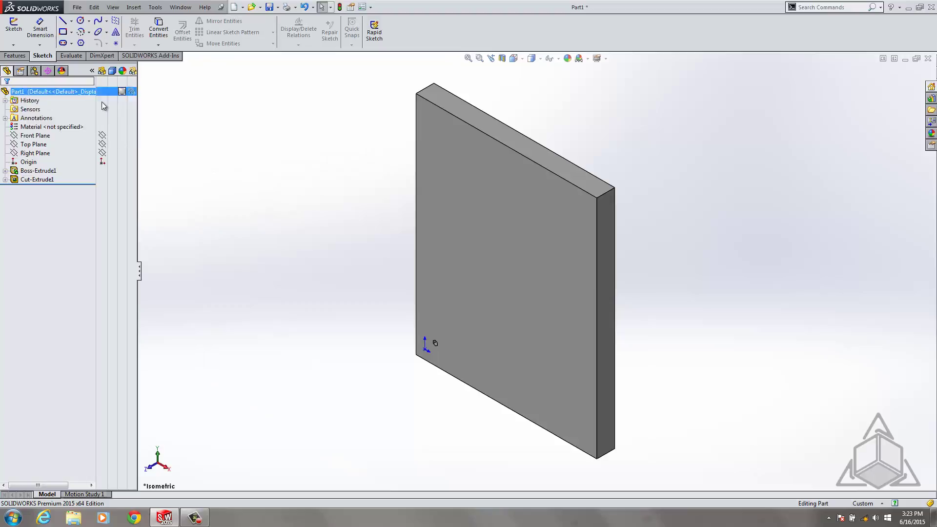
key(Down)
key(Down)
key(Down)
key(Down)
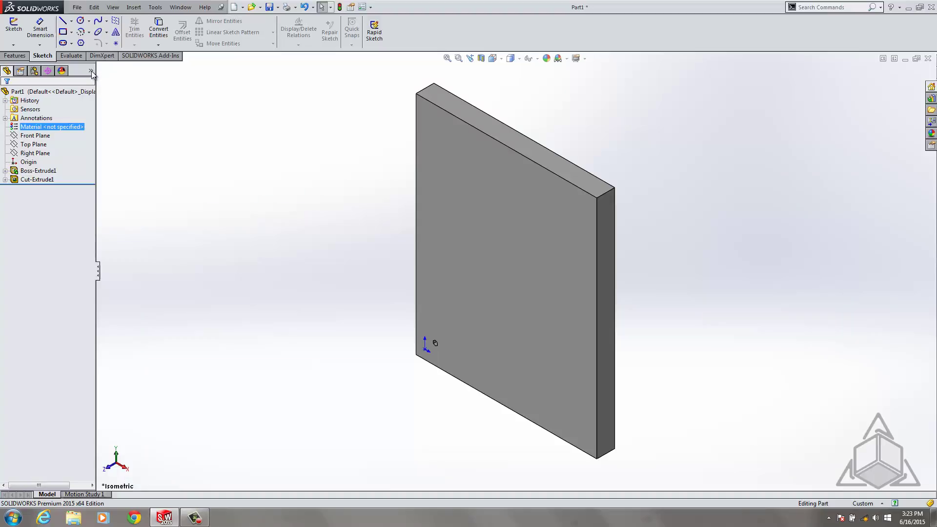
click(92, 71)
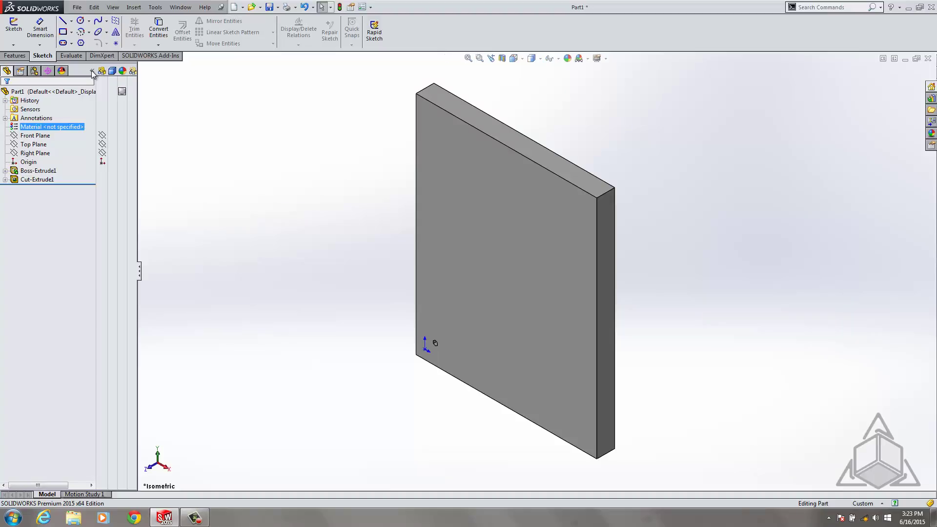
click(91, 71)
click(92, 71)
click(102, 91)
click(112, 73)
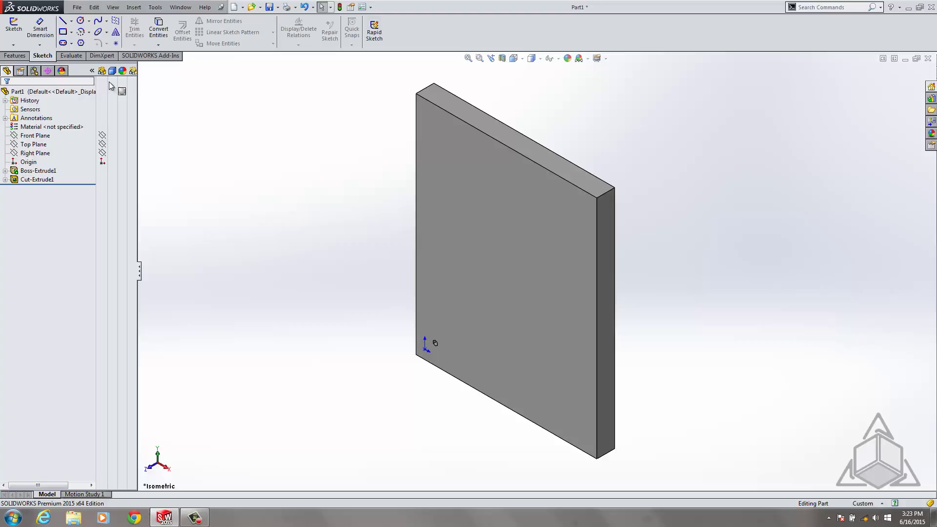
mouse_move(122, 93)
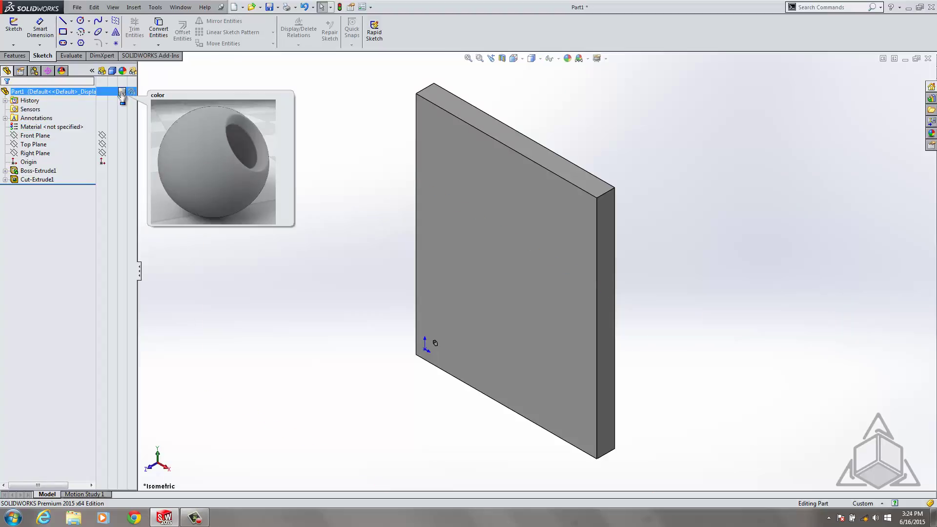
Step: Apply a solid blue colour appearance to the whole Part1 plate
click(122, 95)
click(154, 98)
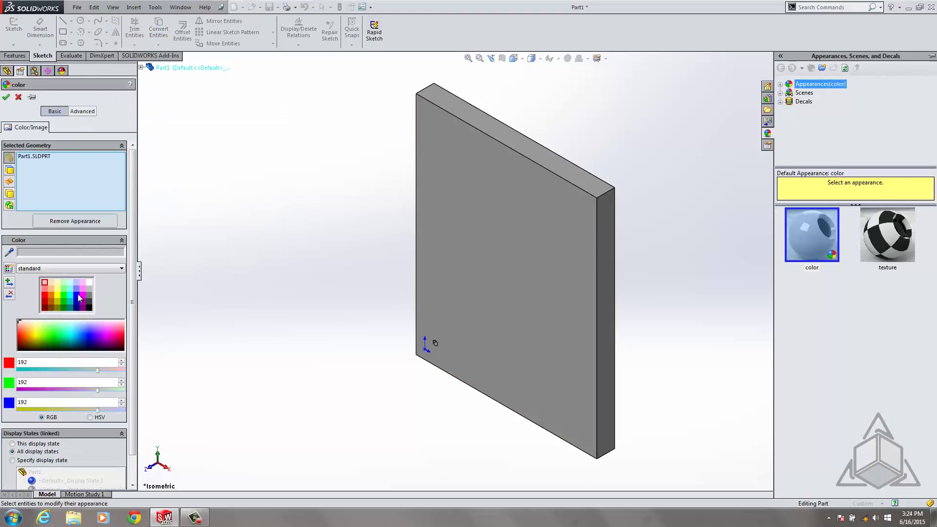
click(76, 295)
click(6, 97)
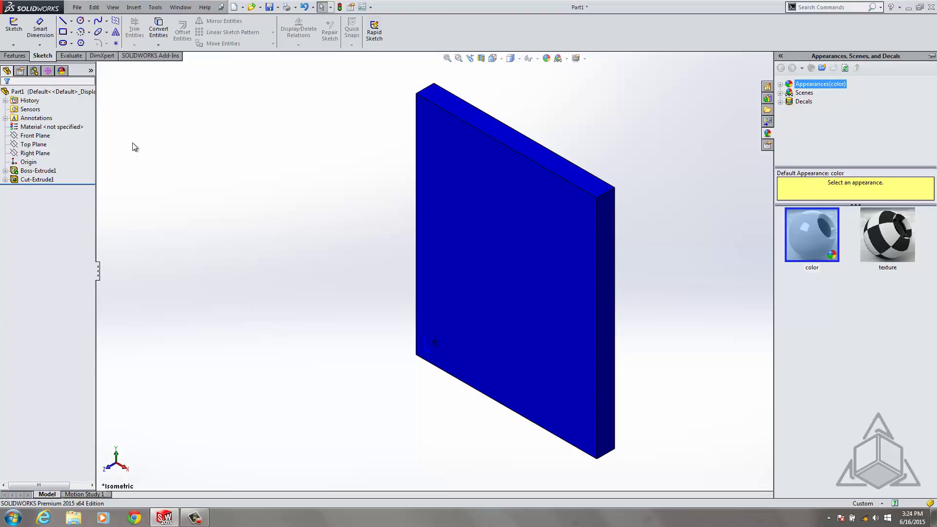
Step: Toggle the FeatureManager tree with F9 and hide the Appearances task pane
key(F9)
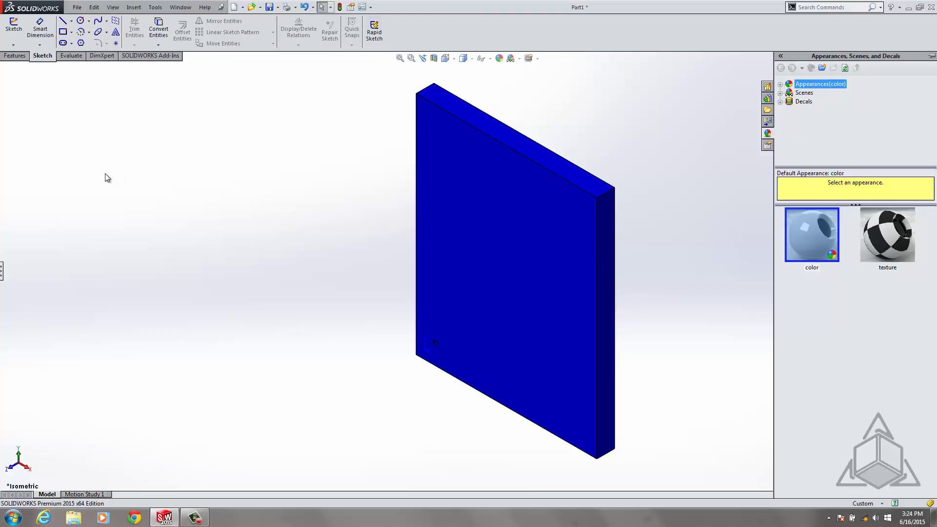
key(F9)
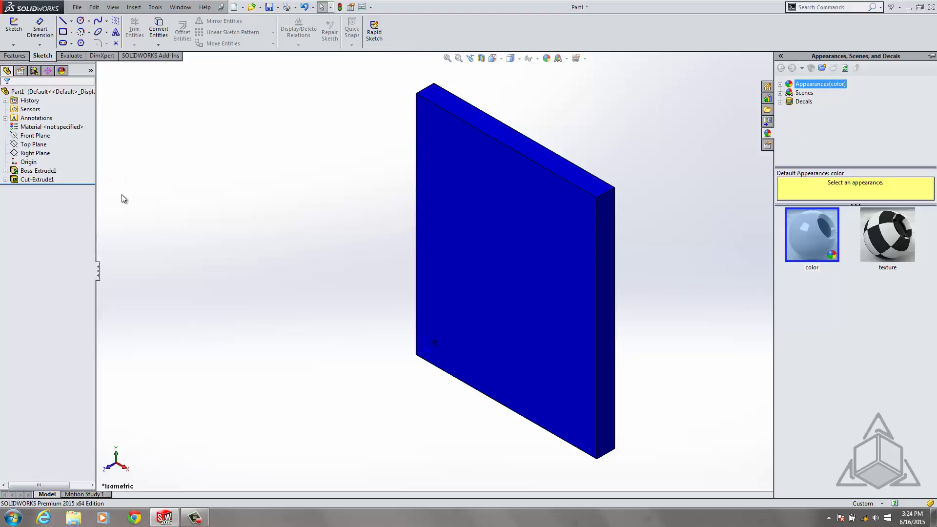
click(98, 271)
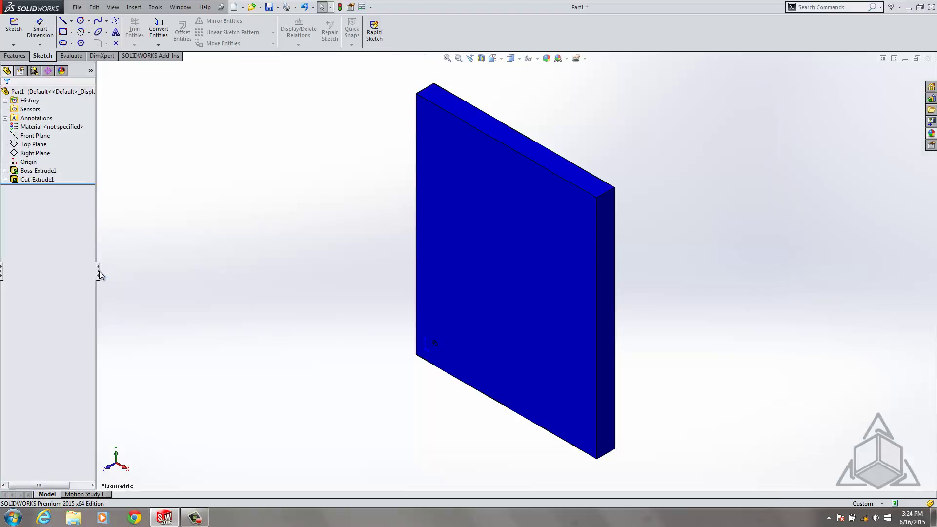
click(2, 271)
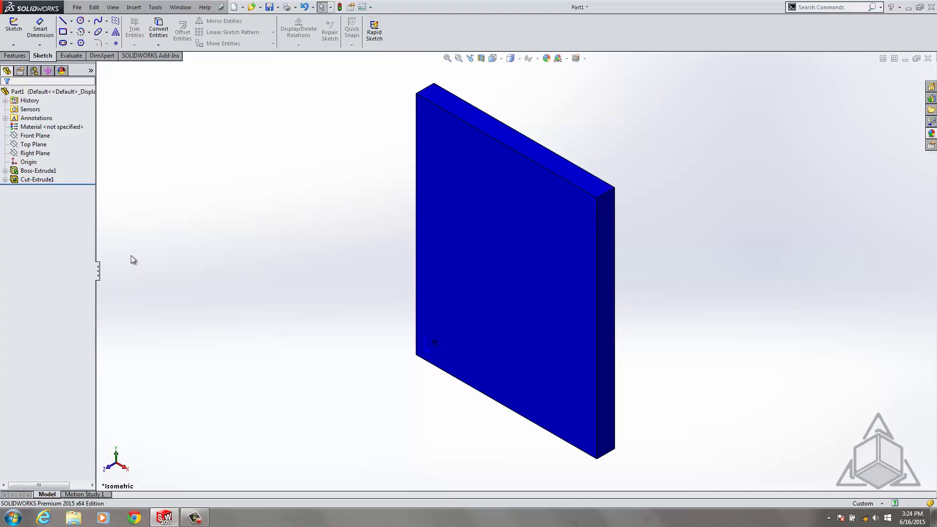
key(F9)
key(F9)
Step: Toggle the CommandManager toolbar with F10, then collapse and restore the feature tree with F9
key(F10)
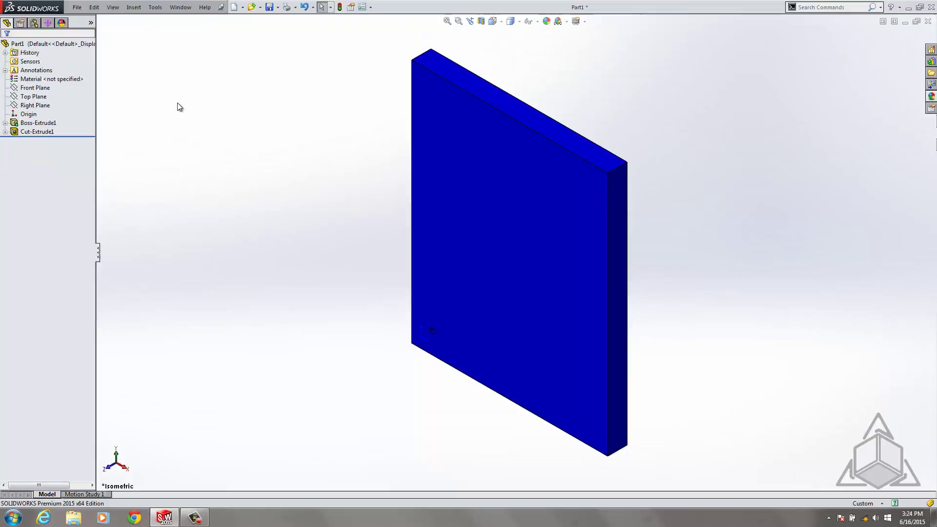
key(F10)
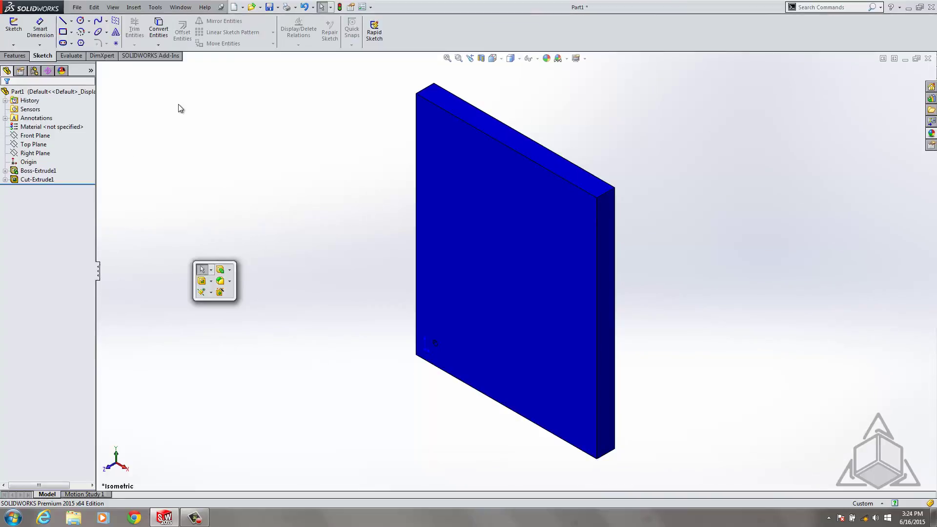
key(F10)
key(F10)
key(F10)
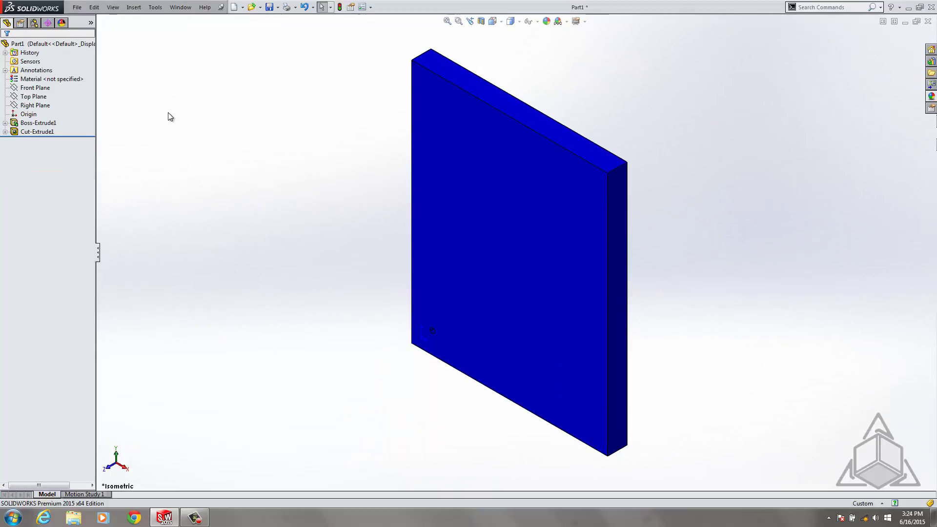
key(F9)
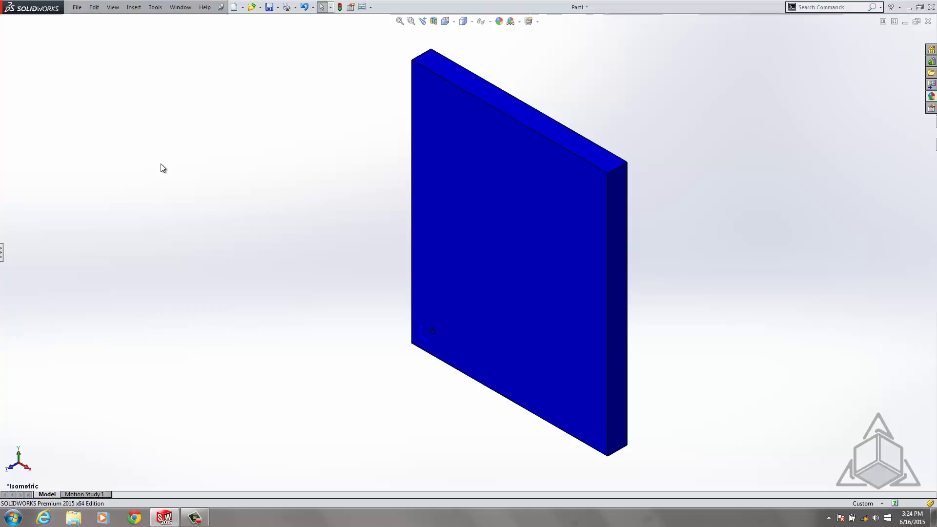
key(F9)
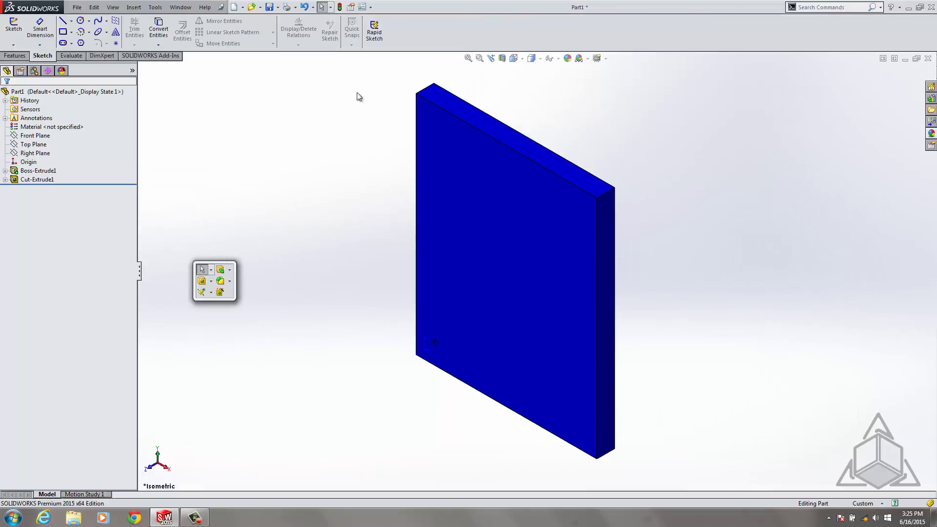
Step: Open the Customize dialog from the toolbar context menu at its Keyboard tab
right_click(414, 29)
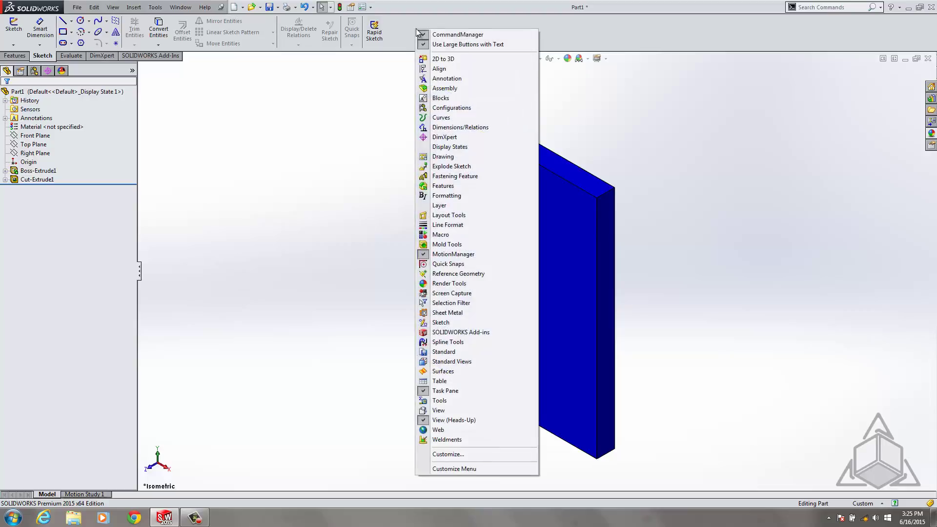
click(449, 453)
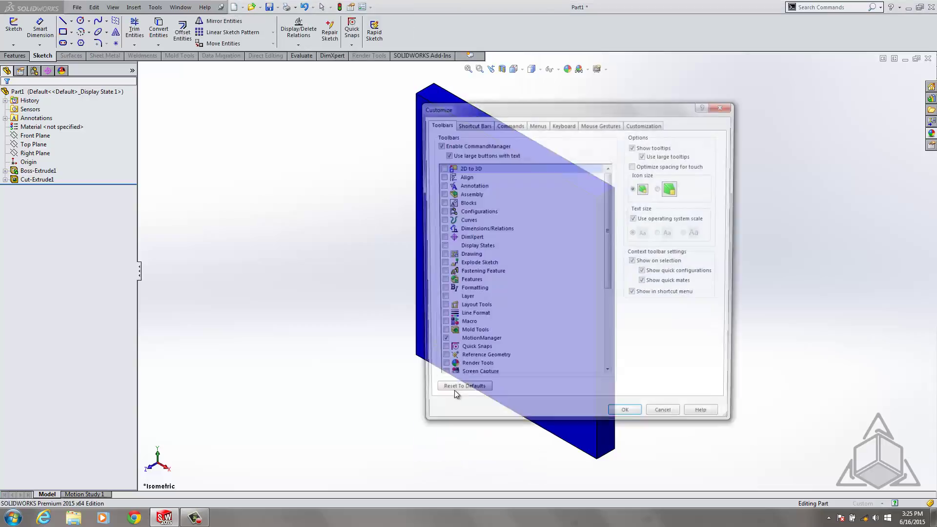
click(566, 126)
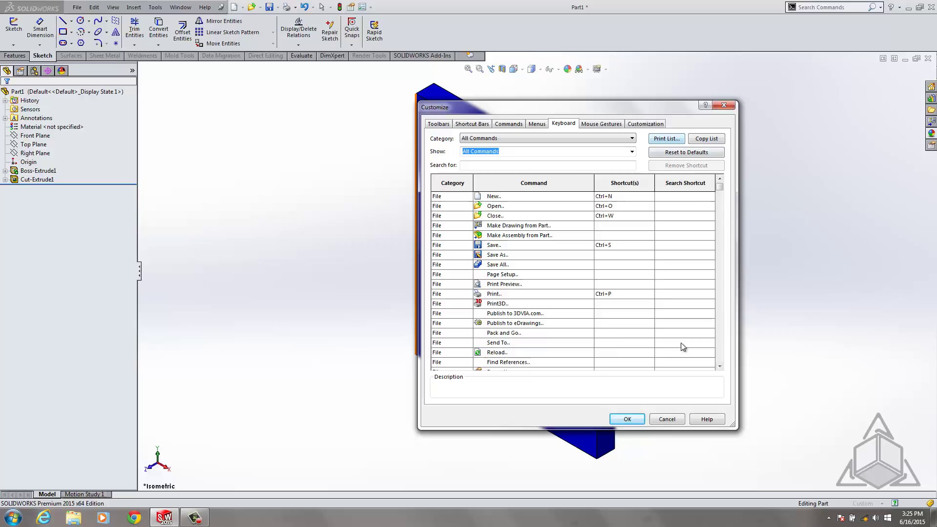
Step: Assign S as the Save All shortcut and dismiss the reassignment warning
click(610, 267)
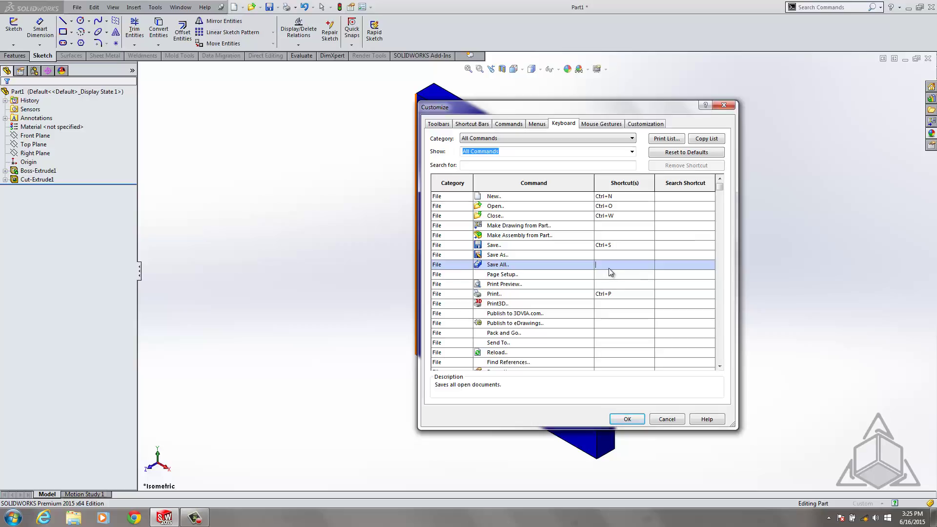
key(s)
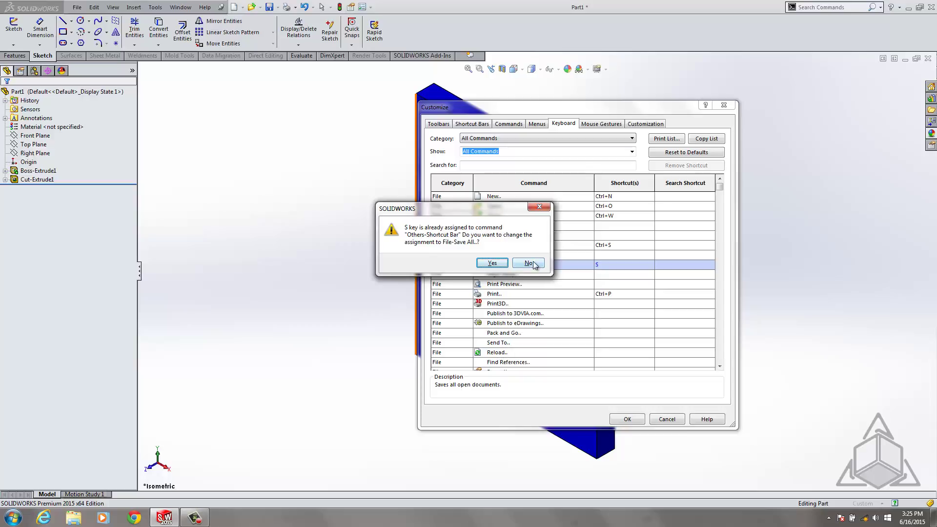
click(540, 209)
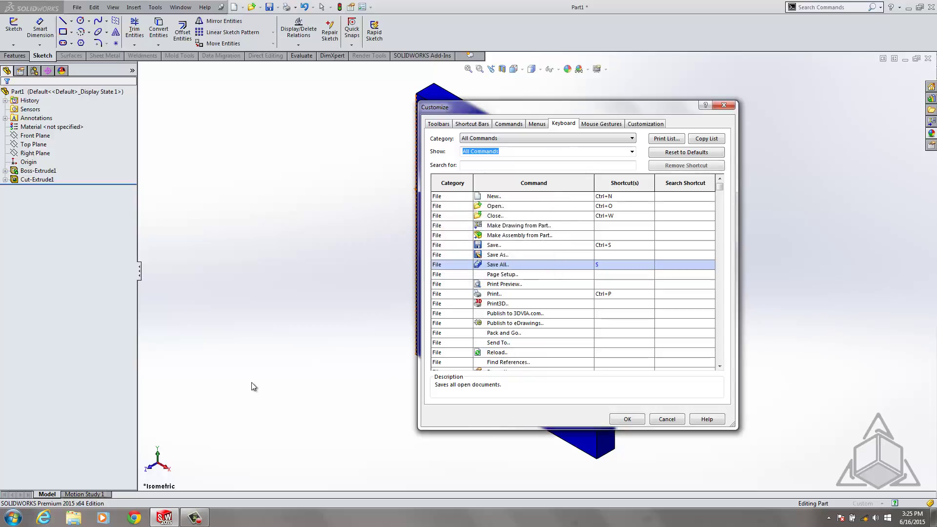